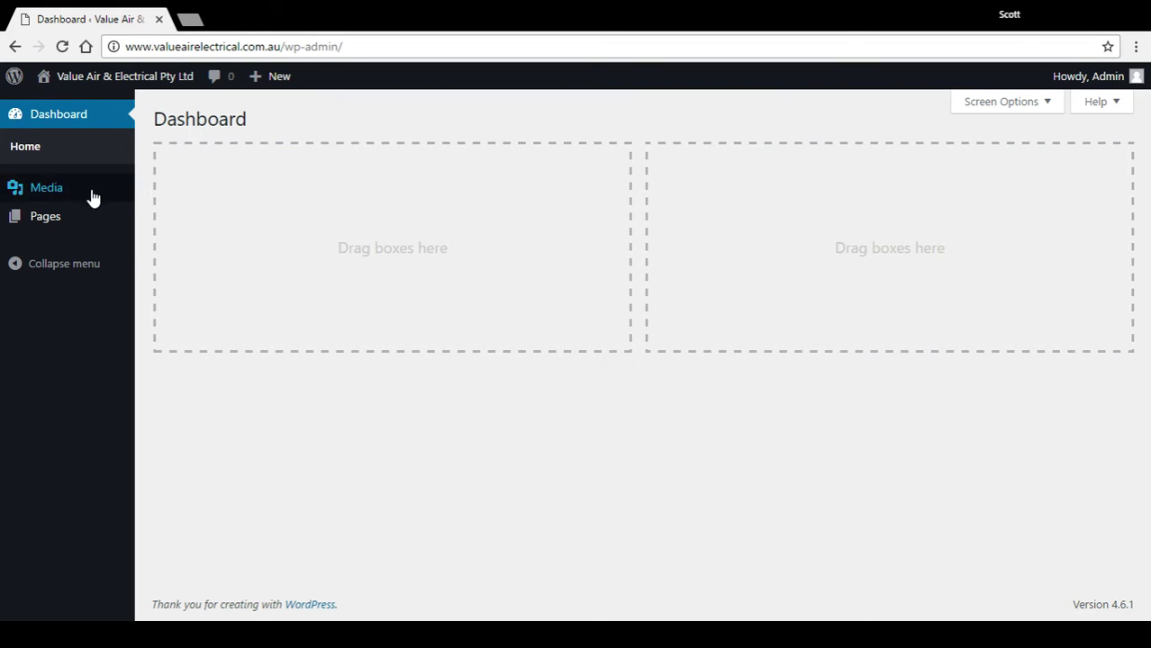
Open the Pages list, which shows the About, Contact, Gallery and Home pages.
{"action": "mouse_move", "coordinate": [71, 221]}
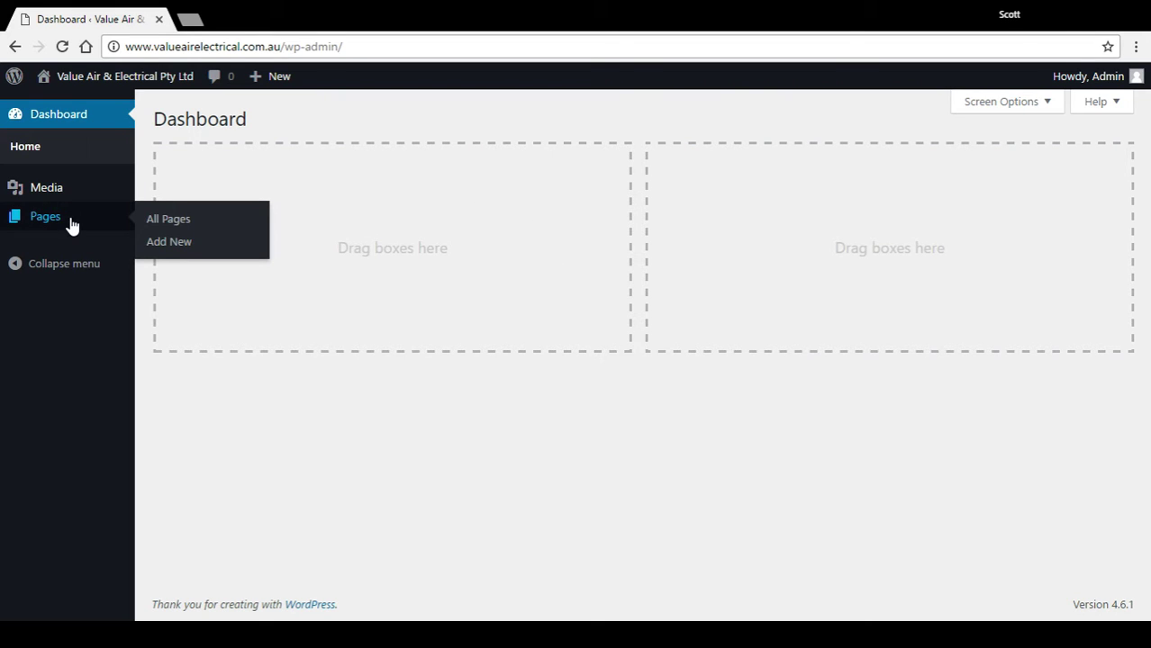
{"action": "left_click", "coordinate": [173, 221]}
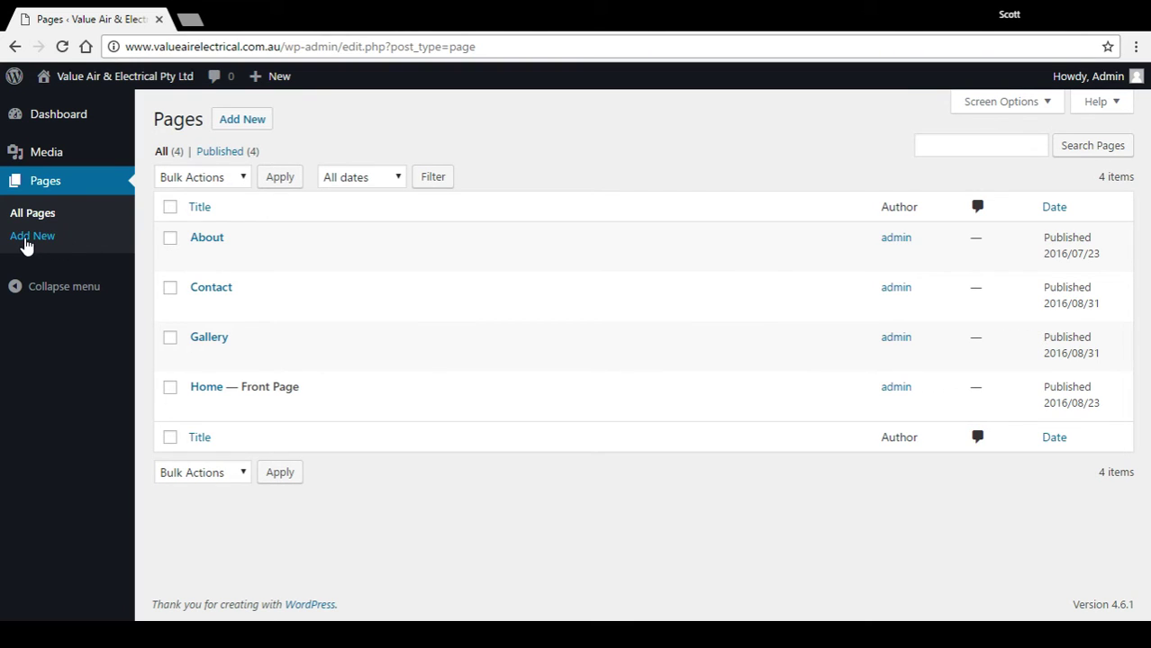
Create a new page titled 'FAQ' and keep its /faq/ permalink slug.
{"action": "left_click", "coordinate": [244, 122]}
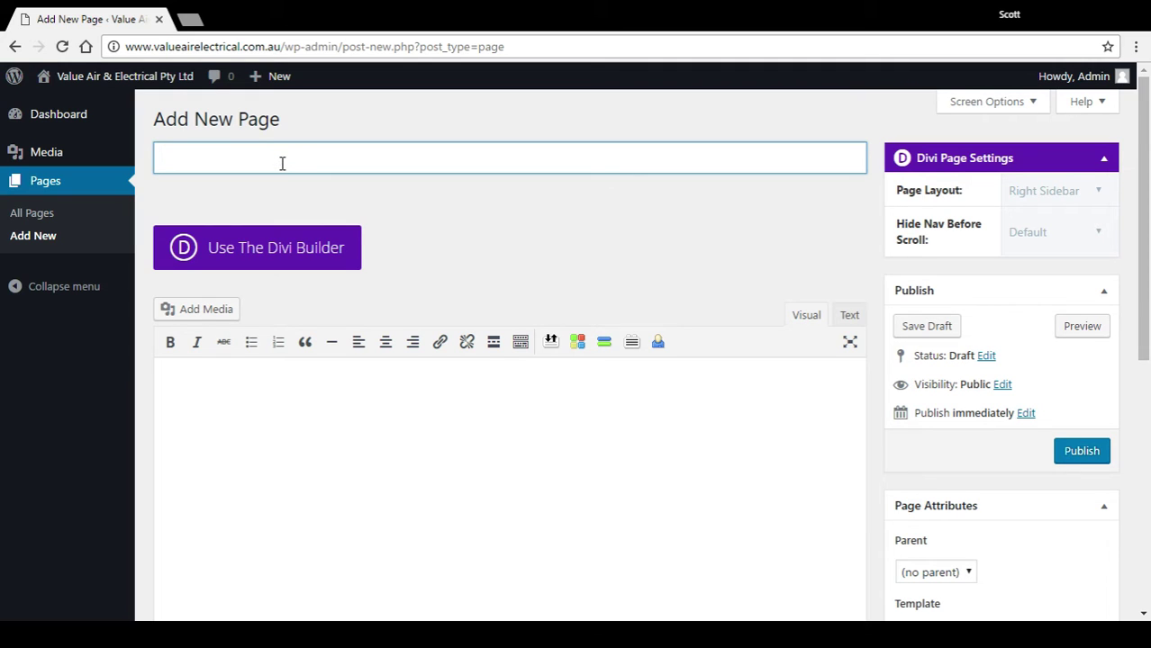
{"action": "type", "text": "FAQ"}
{"action": "left_click", "coordinate": [536, 231]}
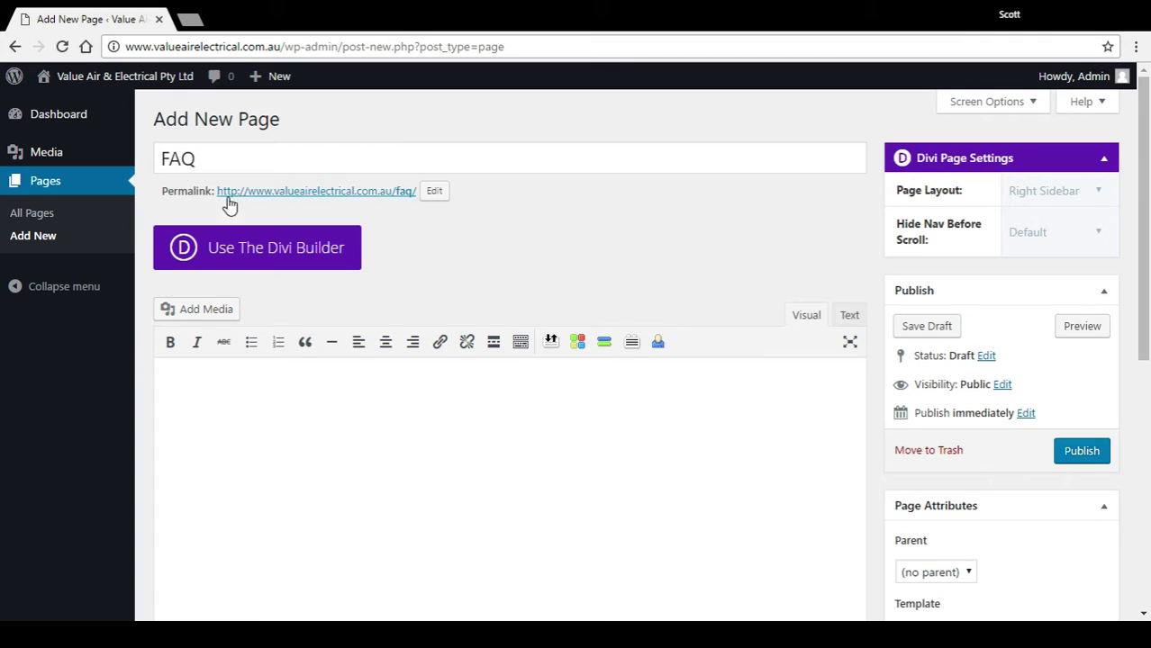
{"action": "left_click", "coordinate": [434, 192]}
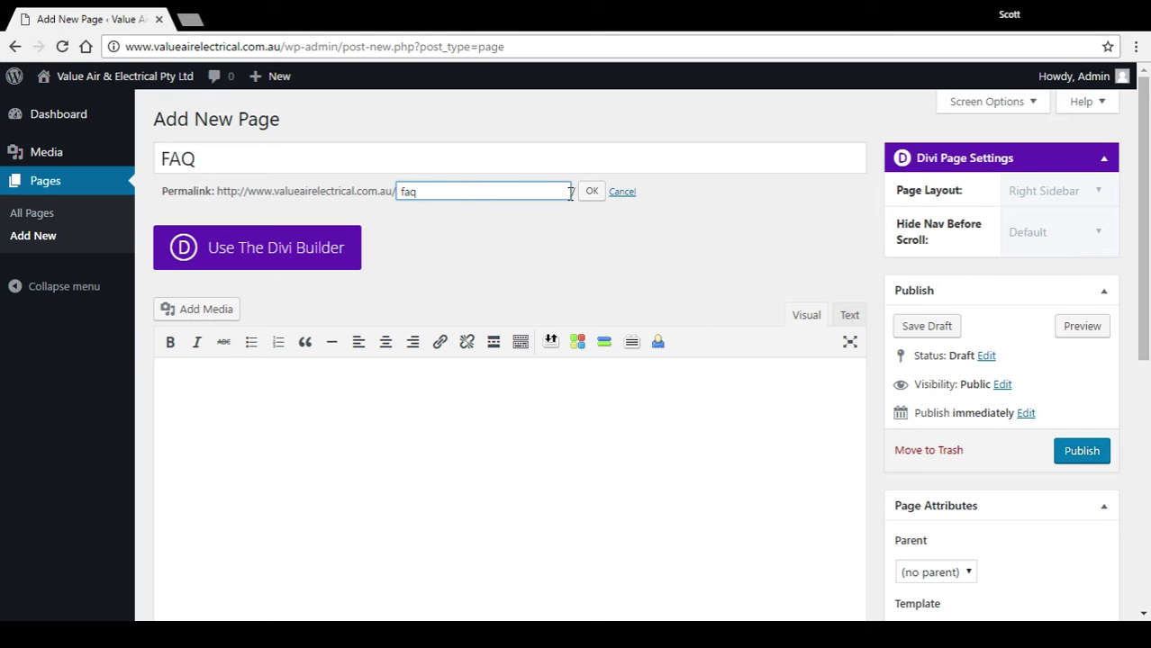
{"action": "left_click", "coordinate": [622, 194]}
Enter 'Hello' in the FAQ body, publish it, view it live, then return to editing.
{"action": "left_click", "coordinate": [292, 417]}
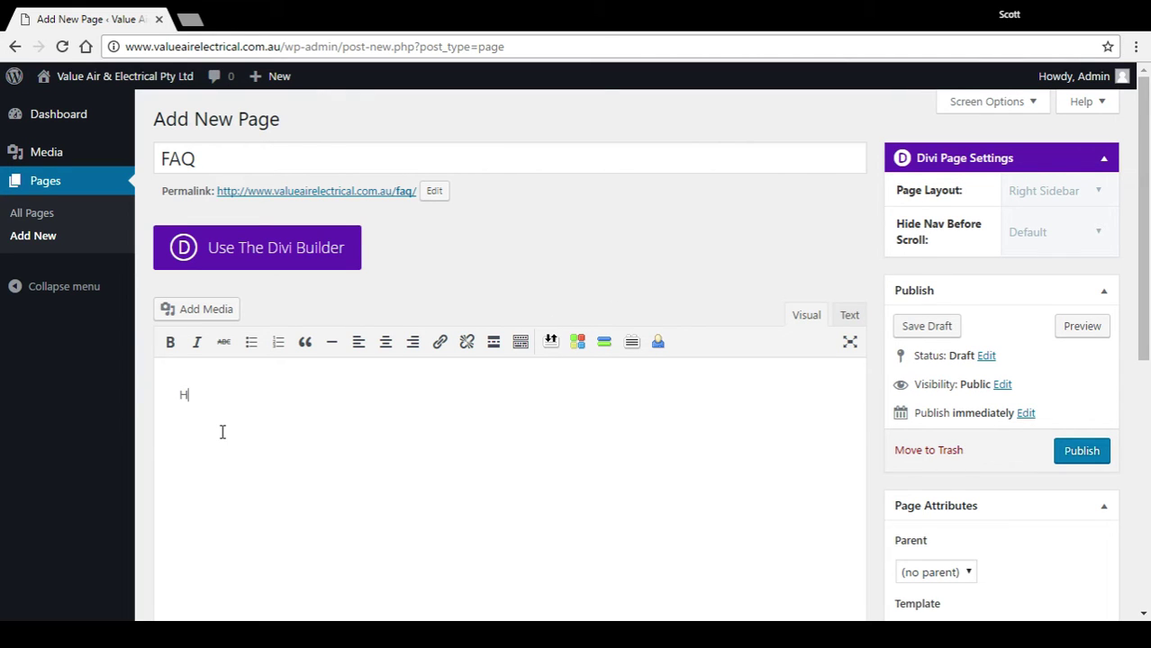
{"action": "type", "text": "ello"}
{"action": "left_click", "coordinate": [1087, 449]}
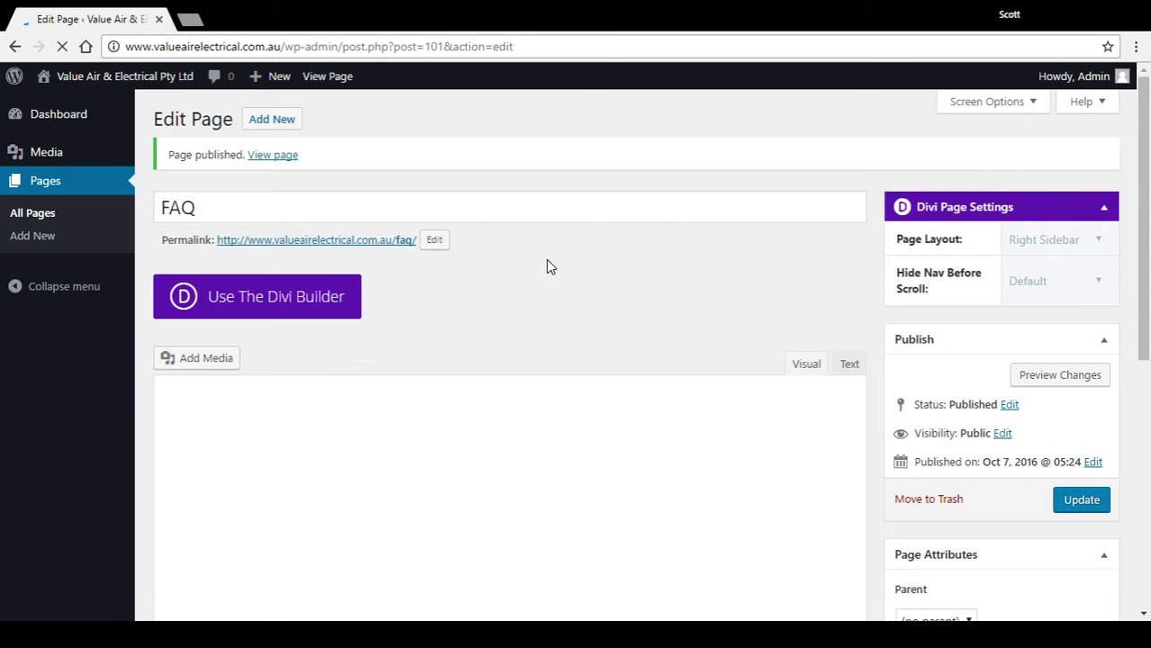
{"action": "left_click", "coordinate": [338, 78]}
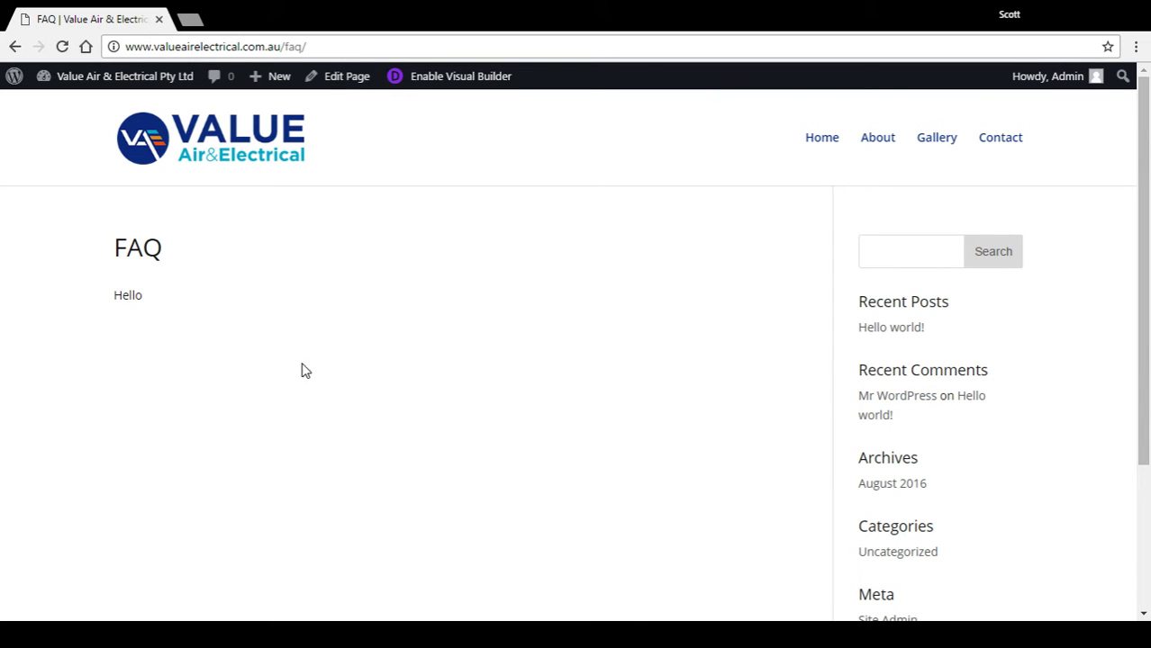
{"action": "left_click", "coordinate": [347, 79]}
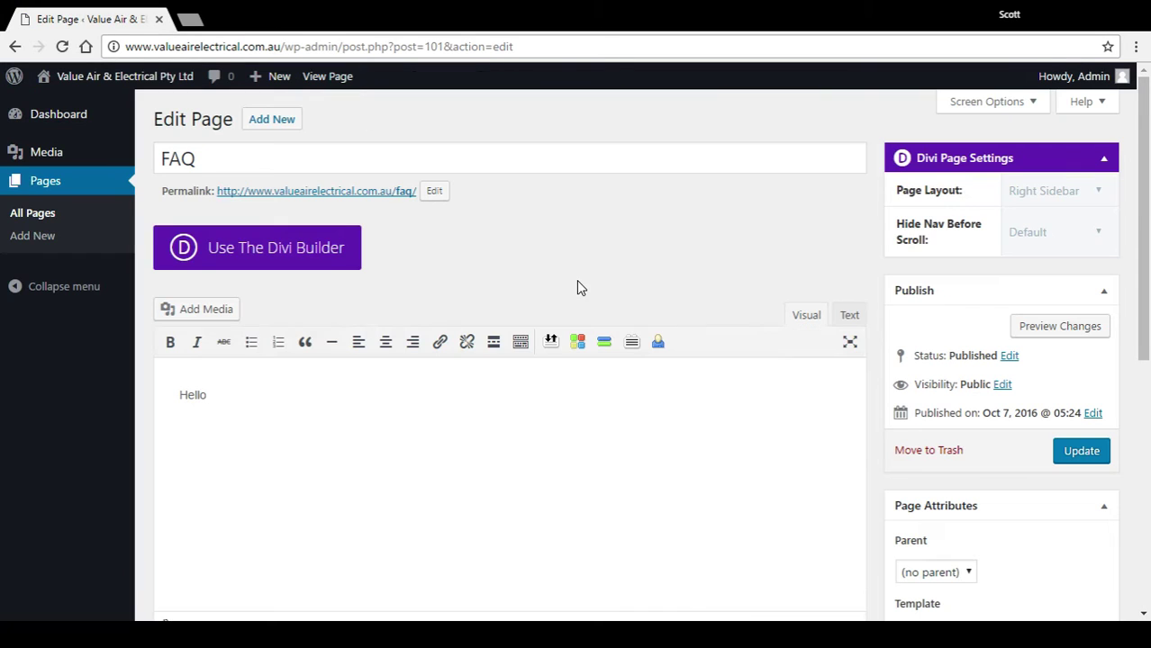
Activate the Divi Builder on the FAQ page and inspect the Text module holding 'Hello'.
{"action": "left_click", "coordinate": [279, 257]}
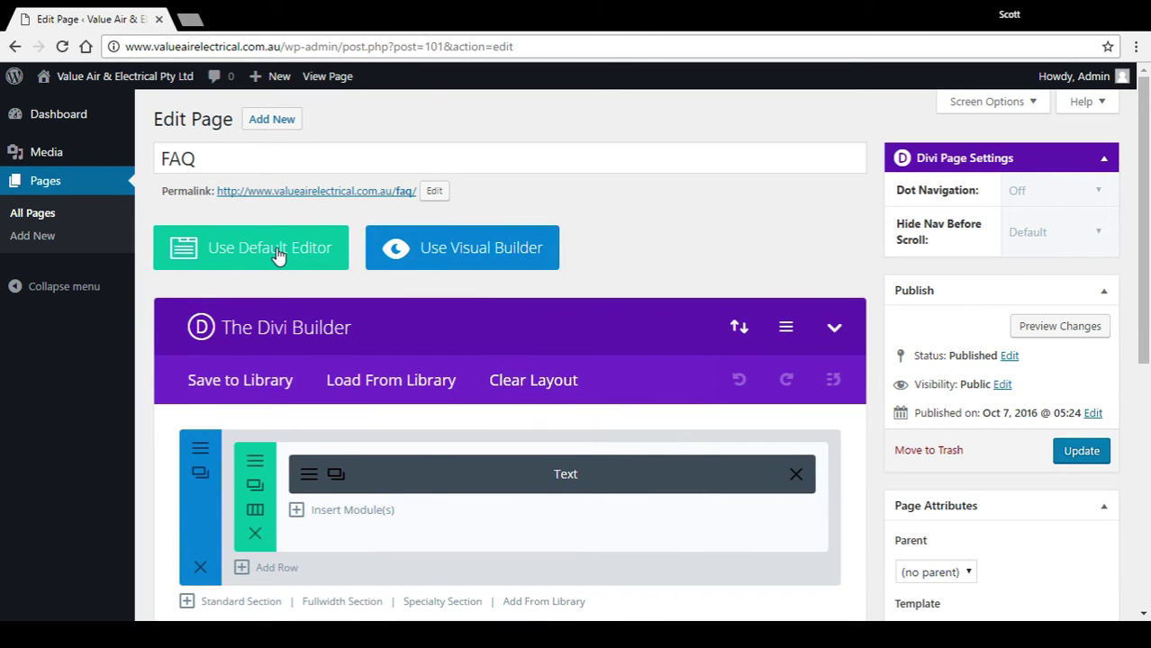
{"action": "scroll", "coordinate": [462, 438], "scroll_direction": "down", "scroll_amount": 1}
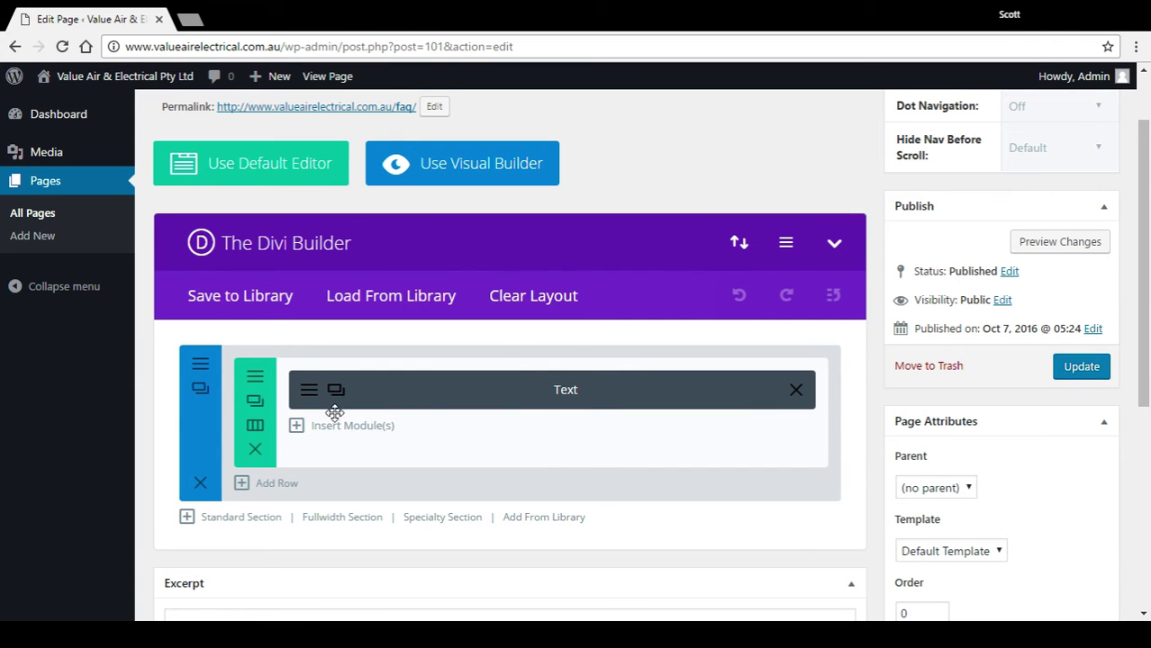
{"action": "left_click", "coordinate": [312, 391]}
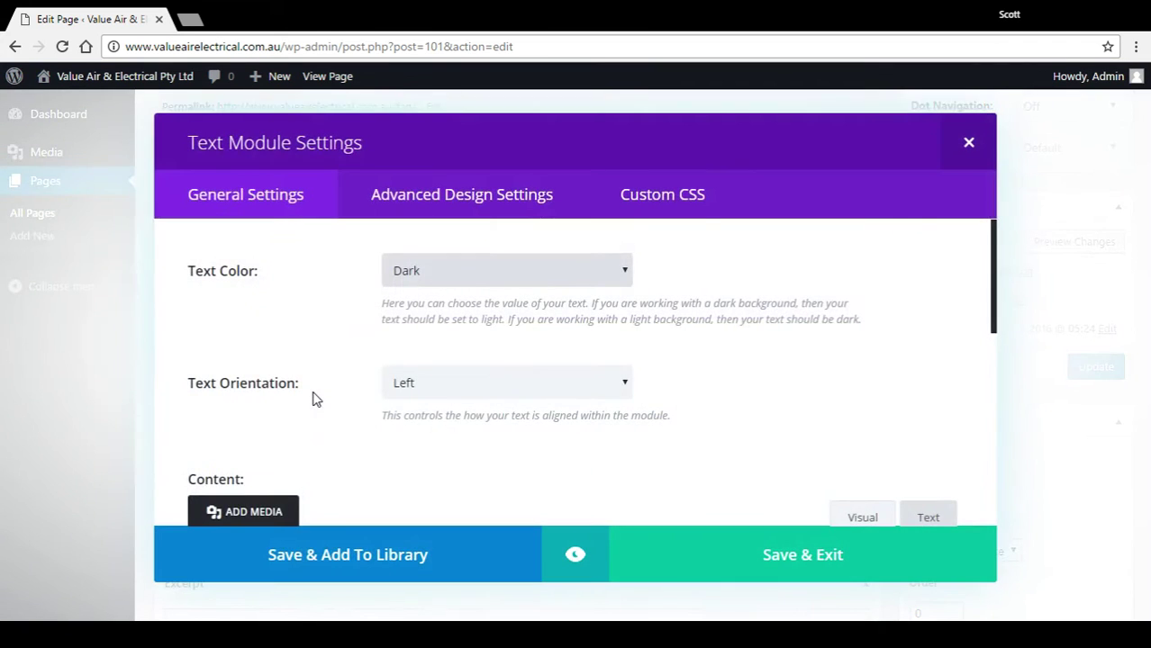
{"action": "scroll", "coordinate": [314, 398], "scroll_direction": "down", "scroll_amount": 6}
{"action": "scroll", "coordinate": [314, 398], "scroll_direction": "up", "scroll_amount": 5}
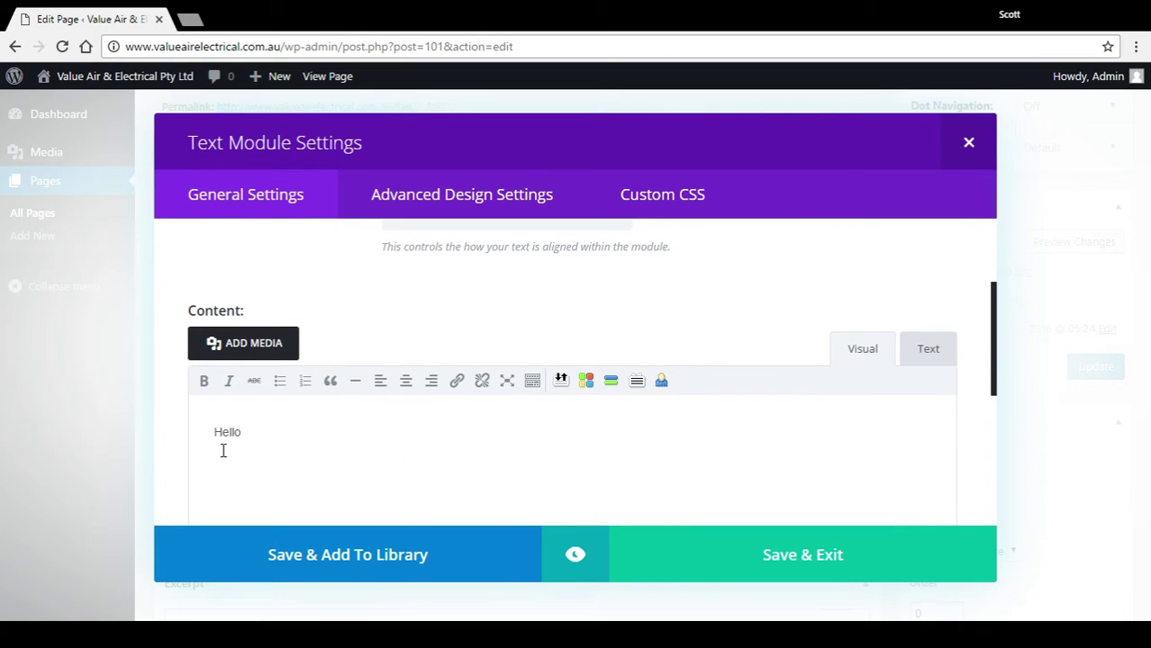
{"action": "scroll", "coordinate": [525, 337], "scroll_direction": "up", "scroll_amount": 2}
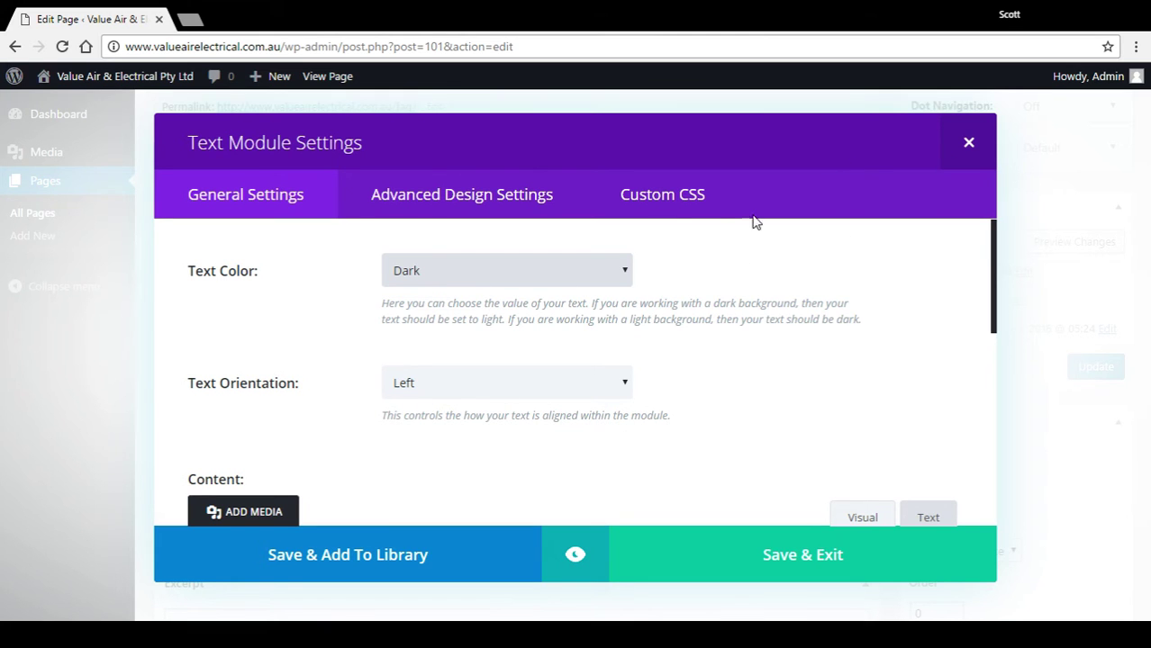
{"action": "left_click", "coordinate": [968, 143]}
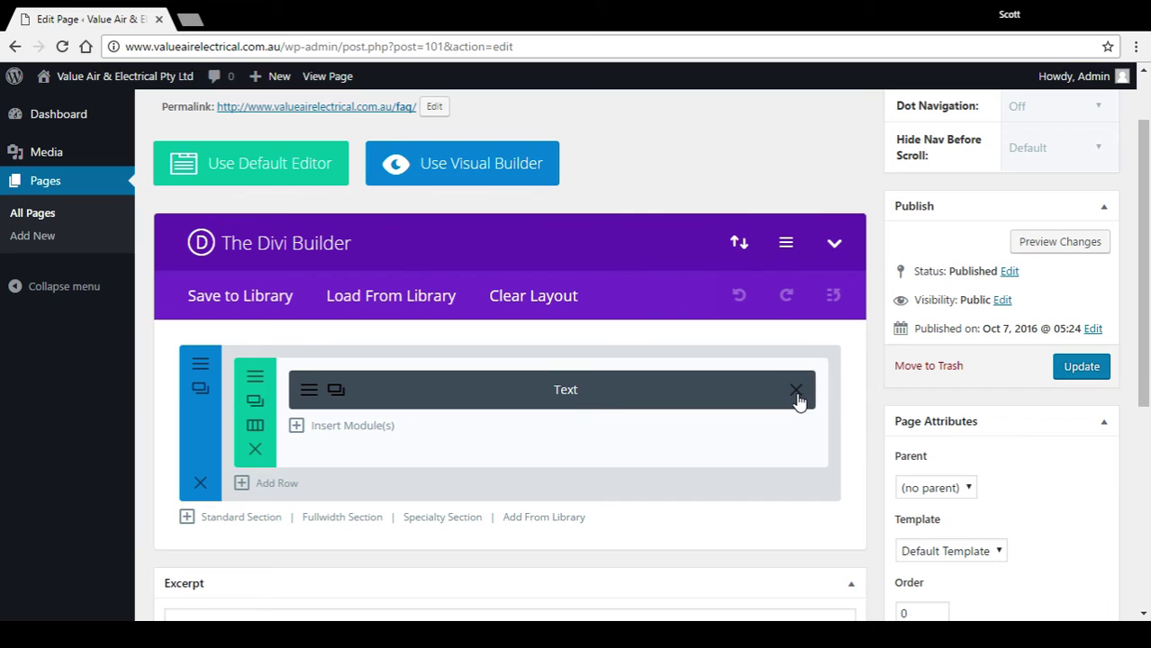
{"action": "left_click", "coordinate": [308, 394]}
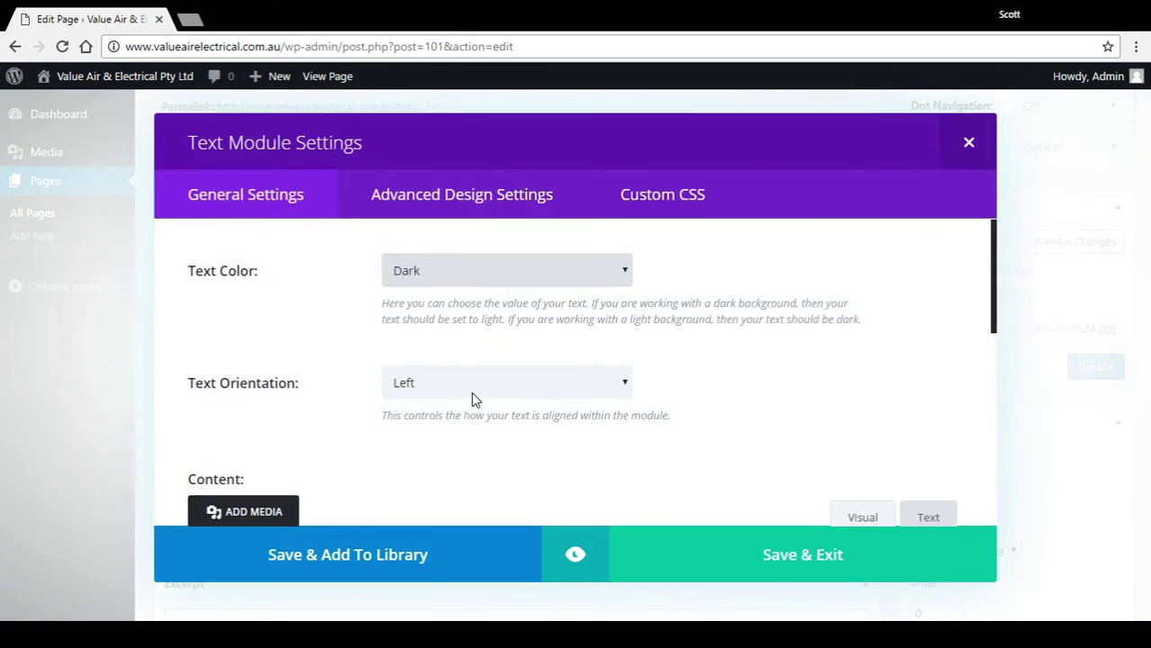
{"action": "left_click", "coordinate": [968, 143]}
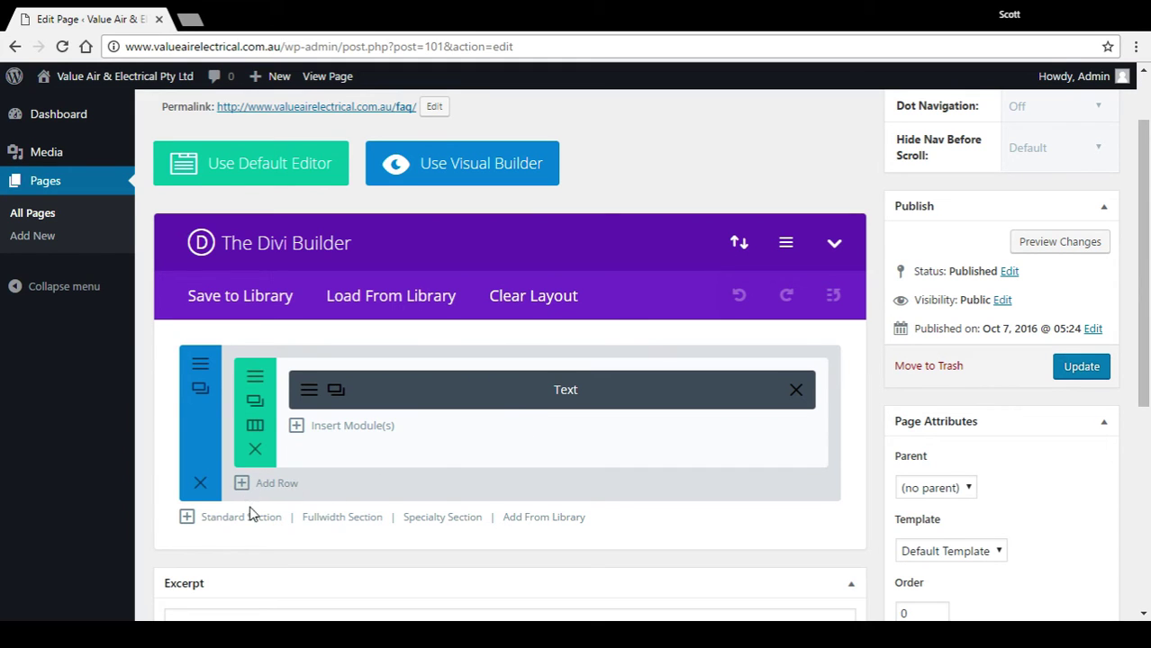
Insert a fullwidth section, drag it above the Text section, and view its module choices.
{"action": "left_click", "coordinate": [358, 527]}
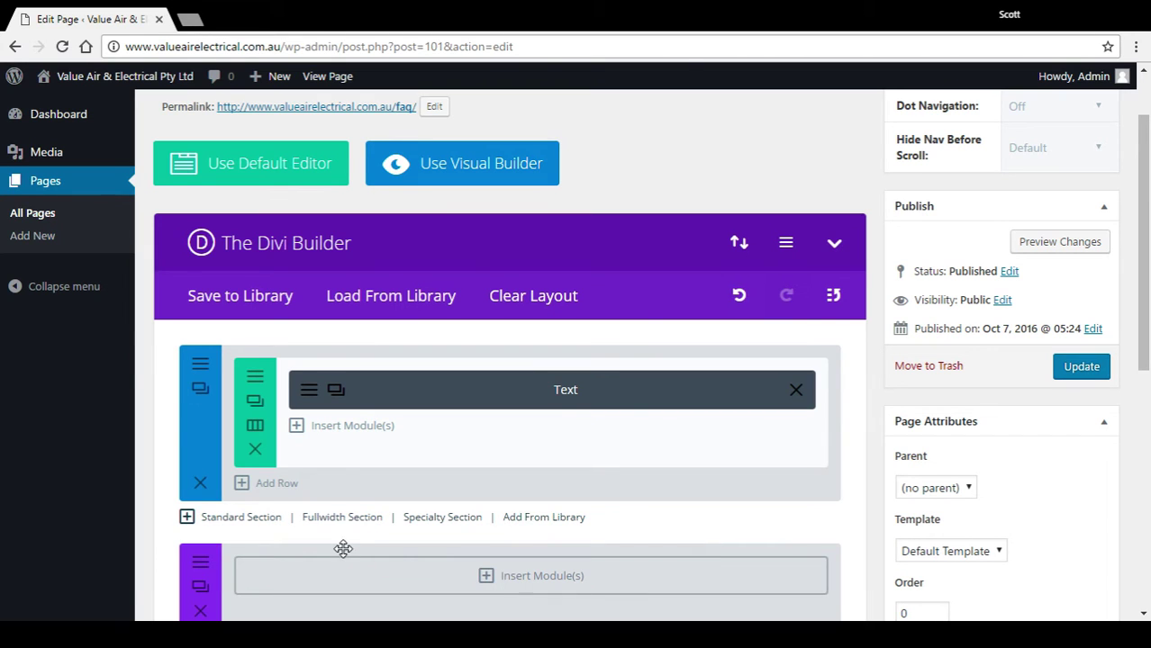
{"action": "left_click_drag", "start_coordinate": [342, 547], "coordinate": [343, 338]}
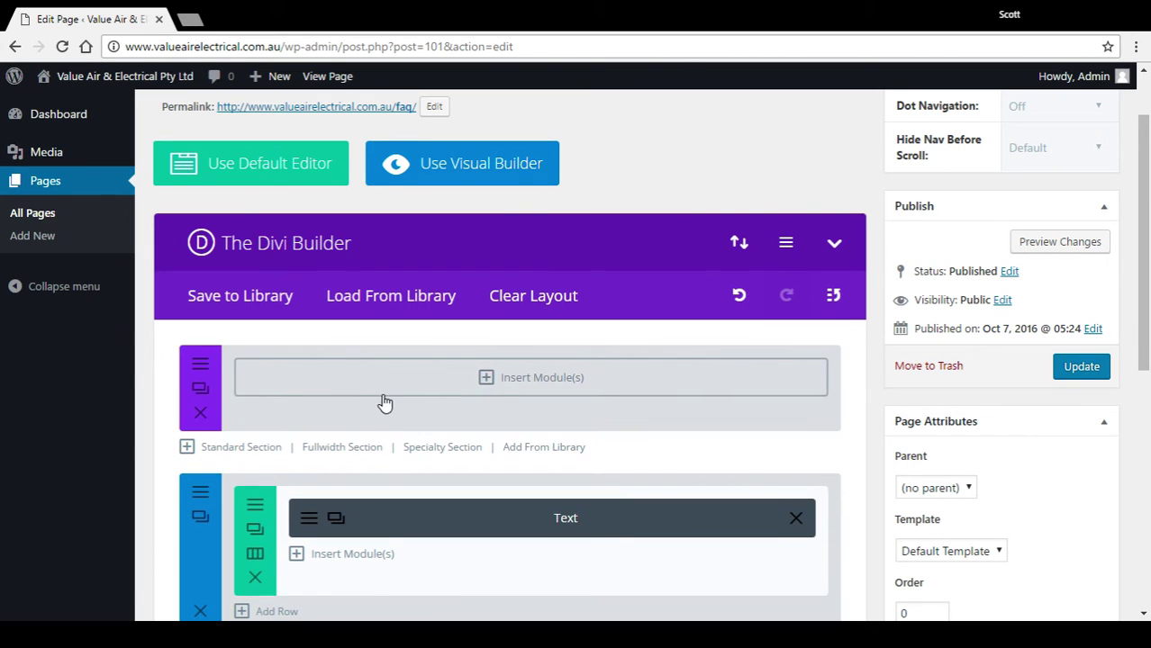
{"action": "left_click", "coordinate": [543, 386]}
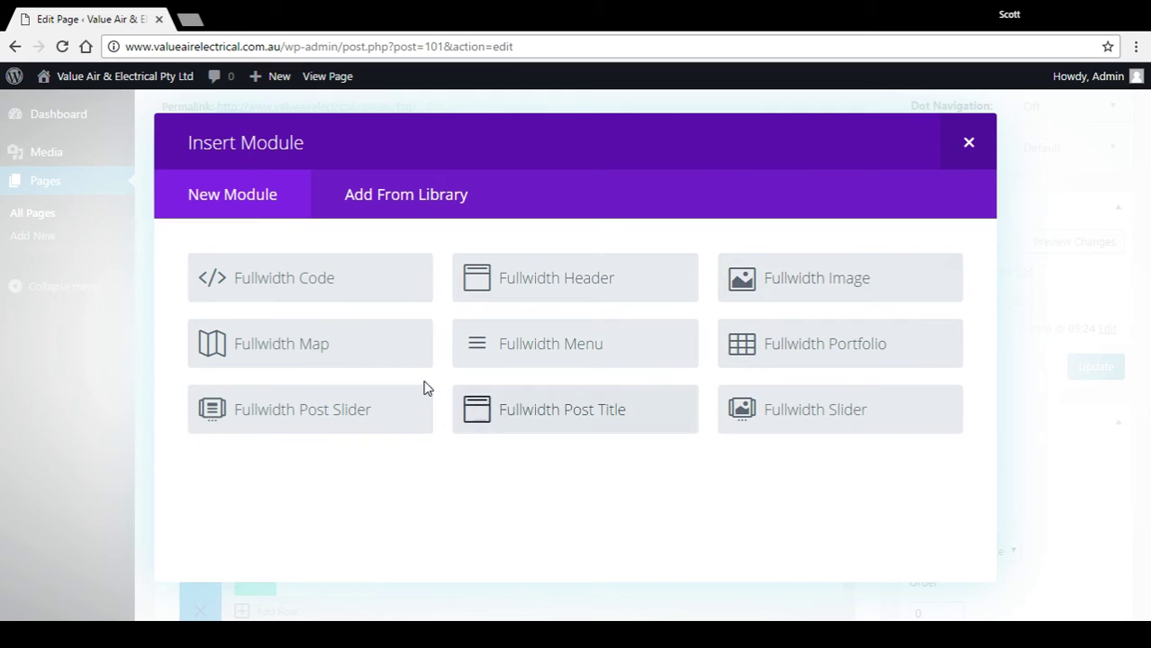
Add a Fullwidth Header titled 'Frequently Asked Questions' with subheading 'Sub title'.
{"action": "left_click", "coordinate": [579, 278]}
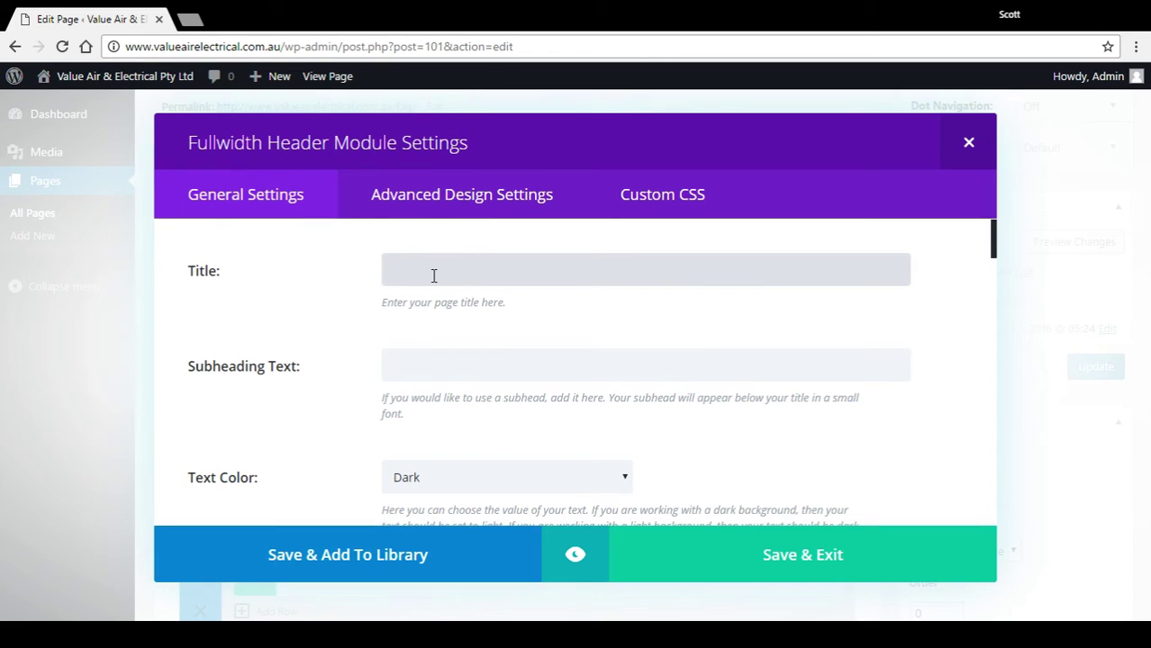
{"action": "type", "text": "Frequently Asked Questions"}
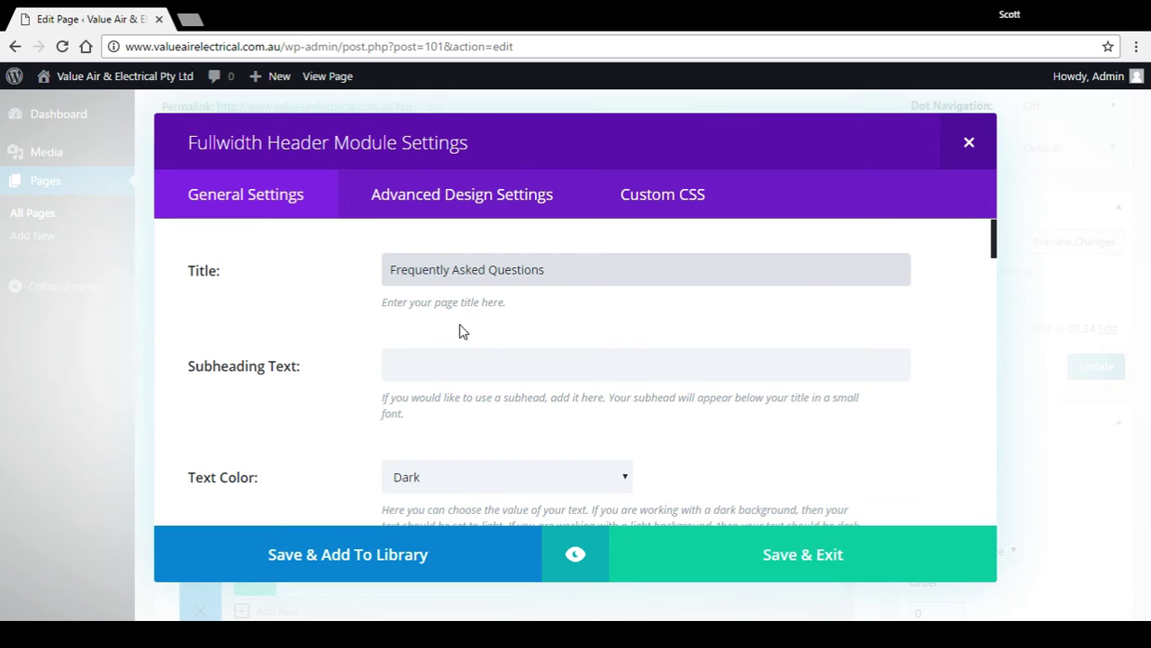
{"action": "left_click", "coordinate": [485, 369]}
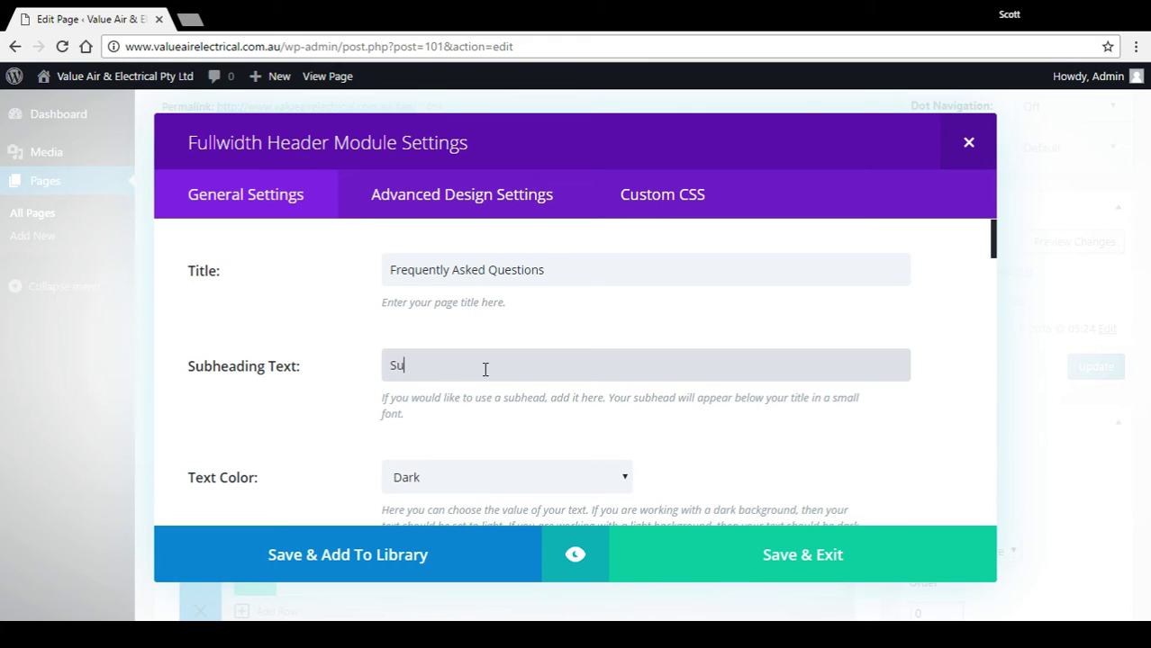
{"action": "type", "text": "Sub title"}
Give the header light text and a blue background colour, then save the module.
{"action": "scroll", "coordinate": [494, 393], "scroll_direction": "down", "scroll_amount": 2}
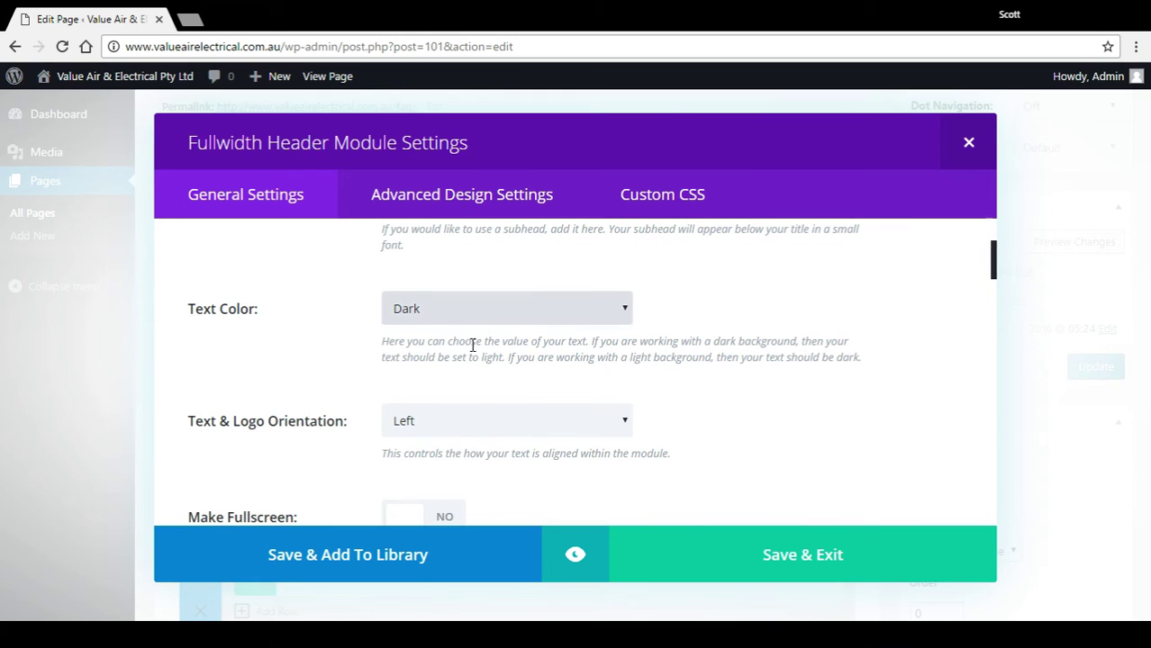
{"action": "left_click", "coordinate": [470, 342]}
{"action": "scroll", "coordinate": [690, 406], "scroll_direction": "down", "scroll_amount": 2}
{"action": "scroll", "coordinate": [691, 410], "scroll_direction": "down", "scroll_amount": 6}
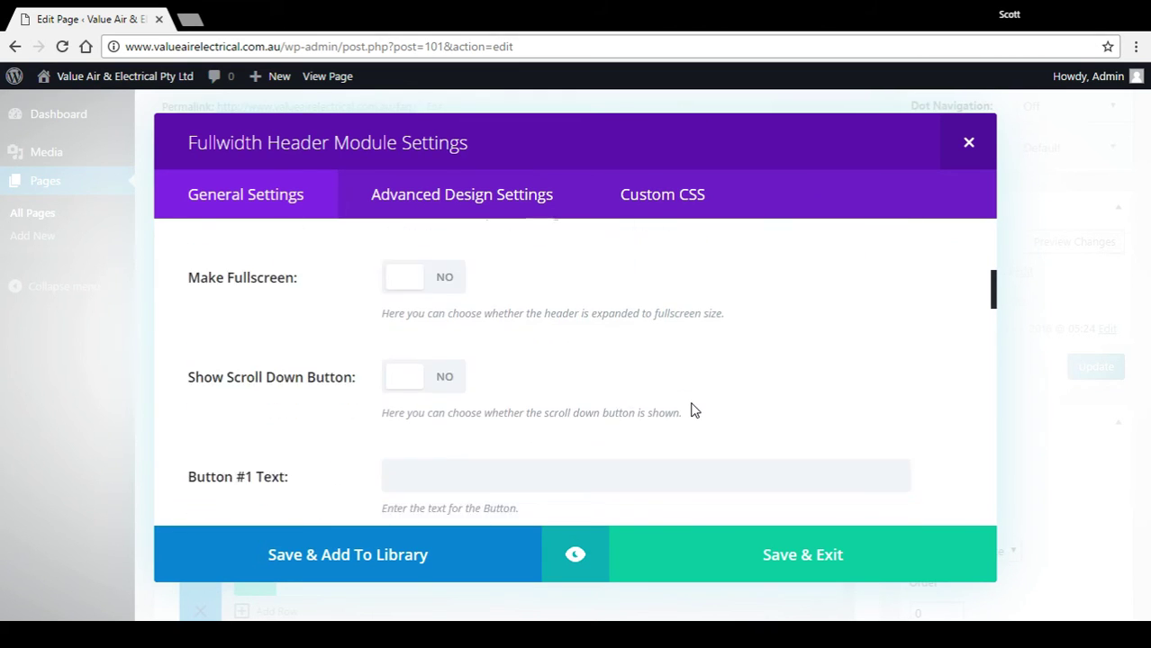
{"action": "scroll", "coordinate": [692, 404], "scroll_direction": "down", "scroll_amount": 2}
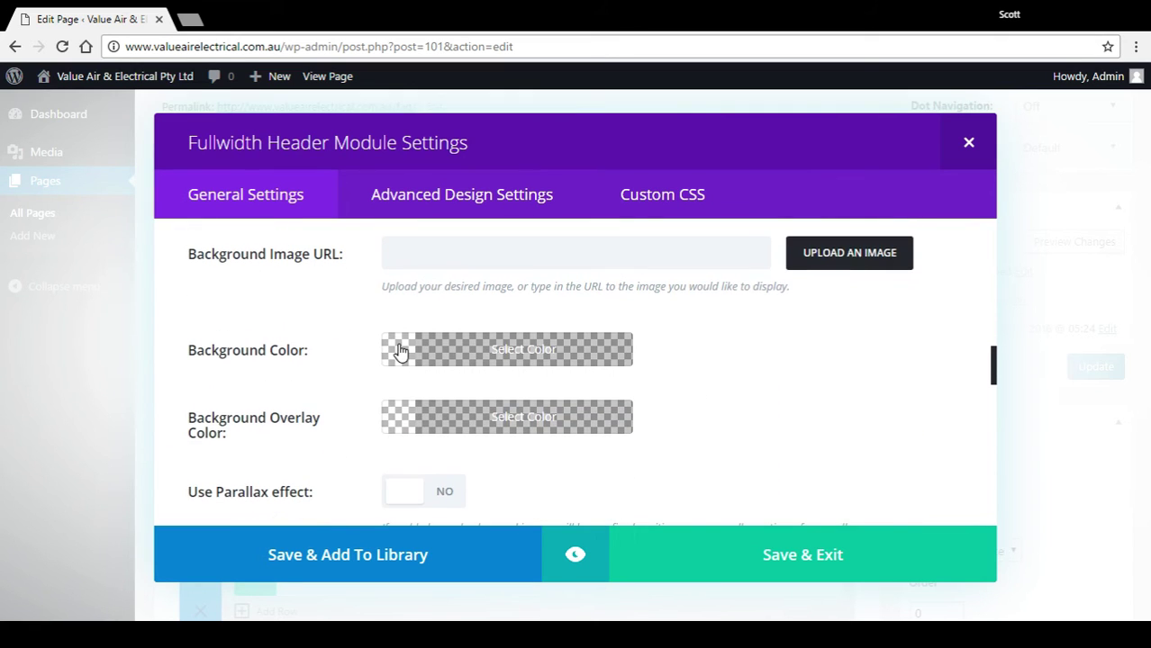
{"action": "left_click", "coordinate": [464, 369]}
{"action": "scroll", "coordinate": [514, 421], "scroll_direction": "down", "scroll_amount": 2}
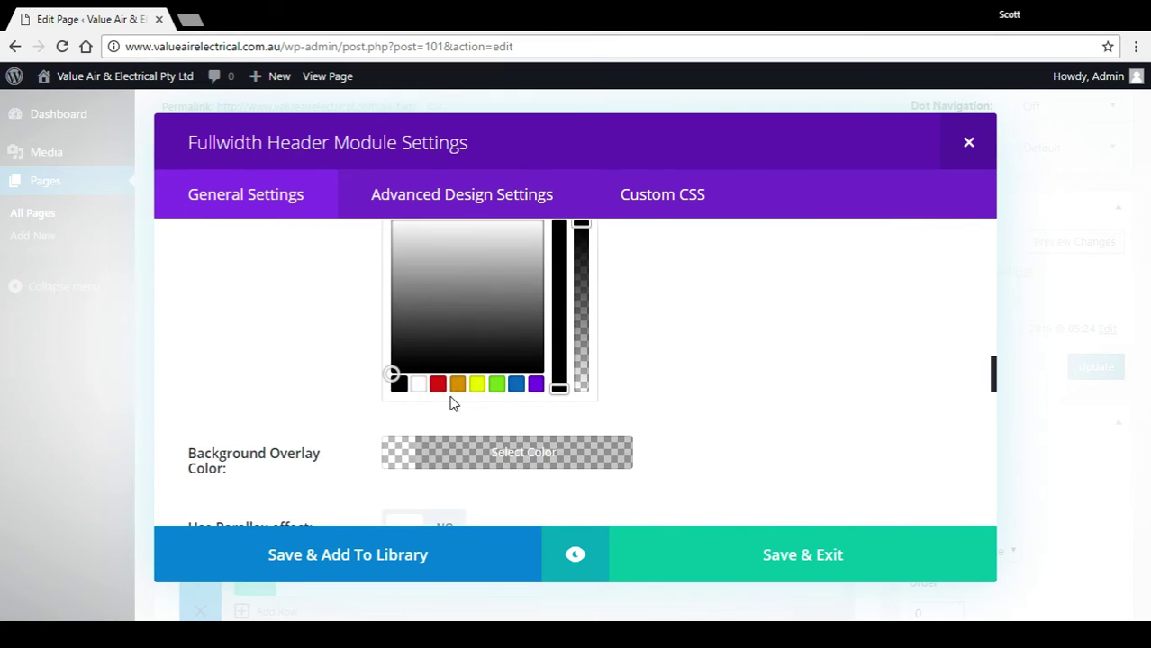
{"action": "left_click", "coordinate": [516, 387]}
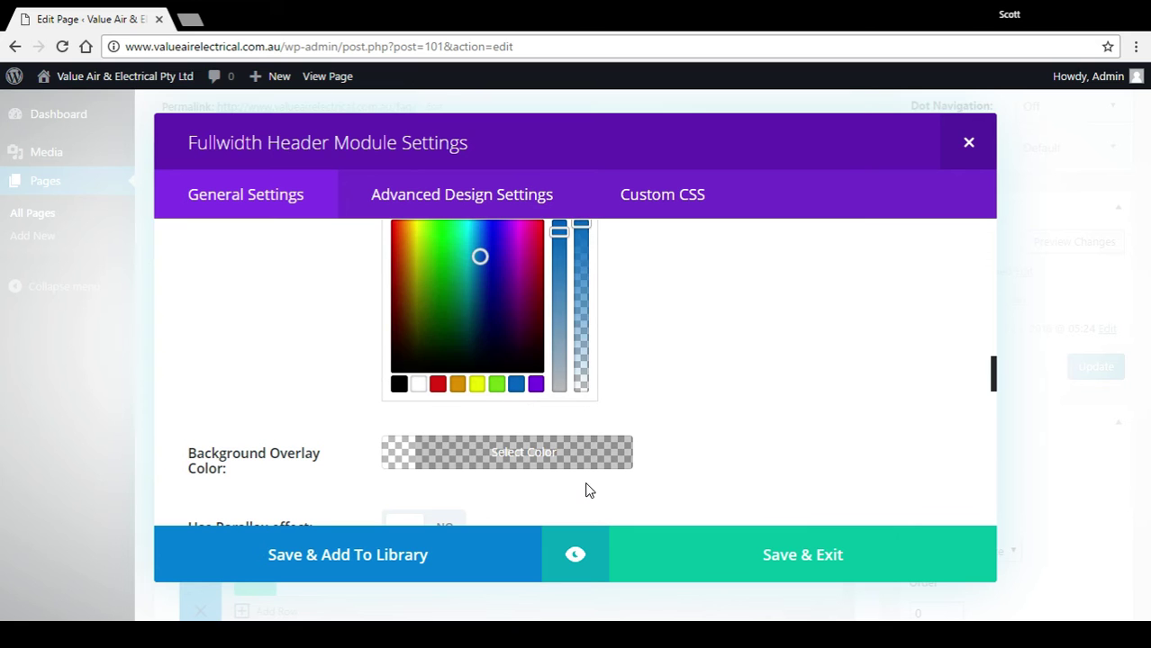
{"action": "left_click", "coordinate": [807, 549]}
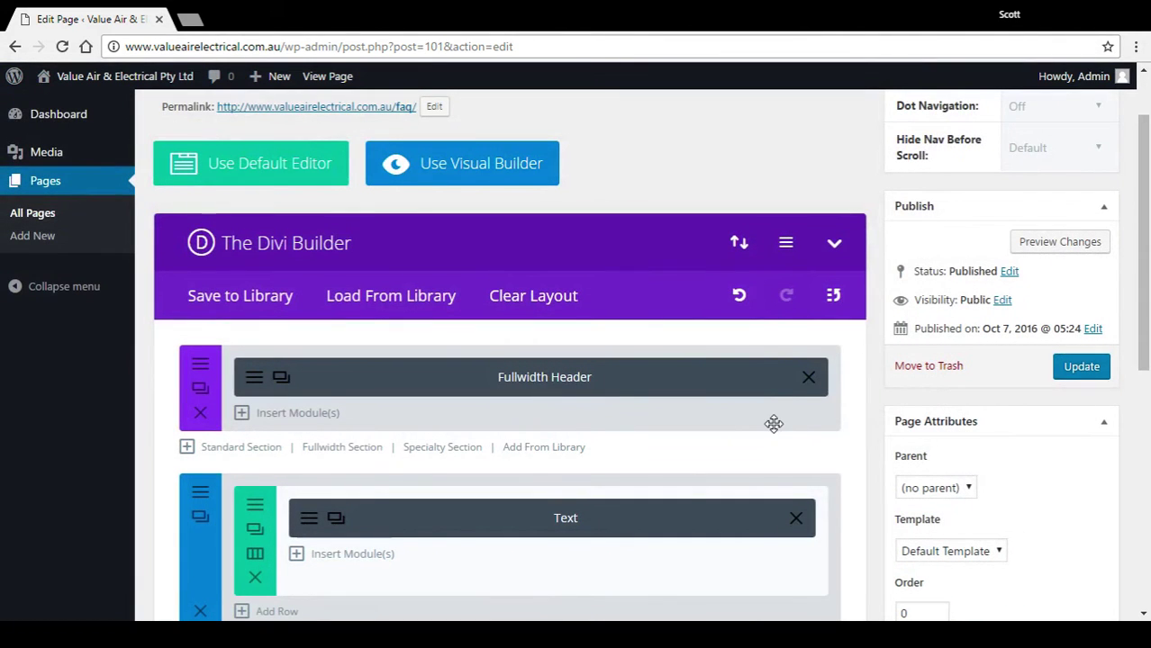
Update the FAQ page and view it live with the blue header above 'Hello'.
{"action": "left_click", "coordinate": [1076, 369]}
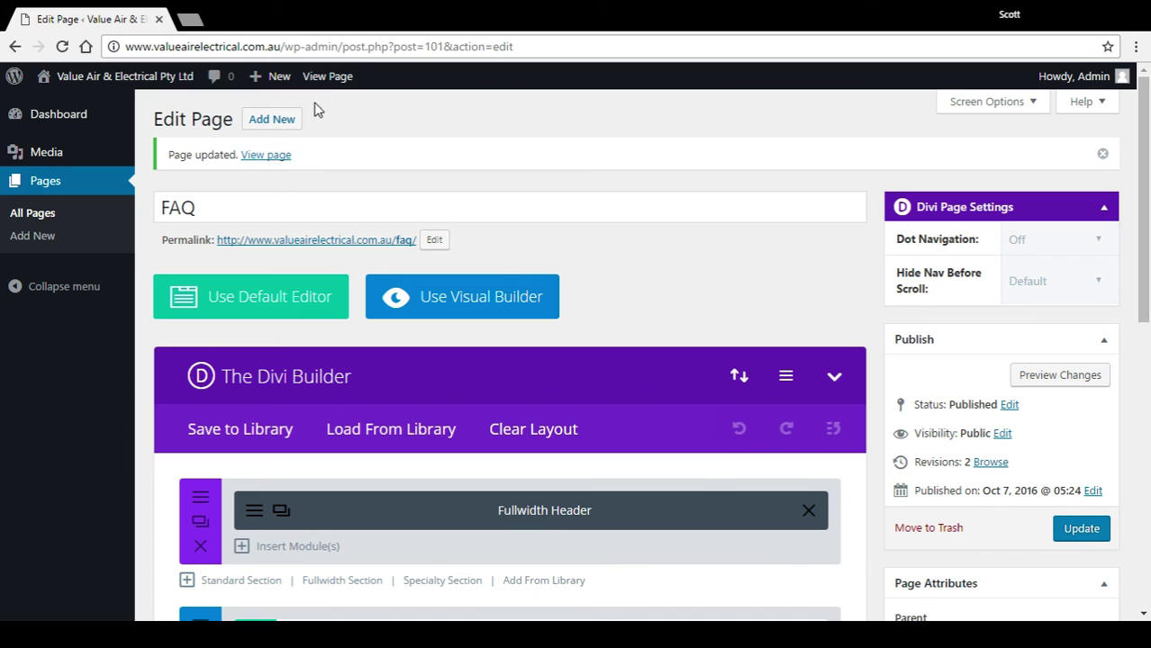
{"action": "left_click", "coordinate": [328, 76]}
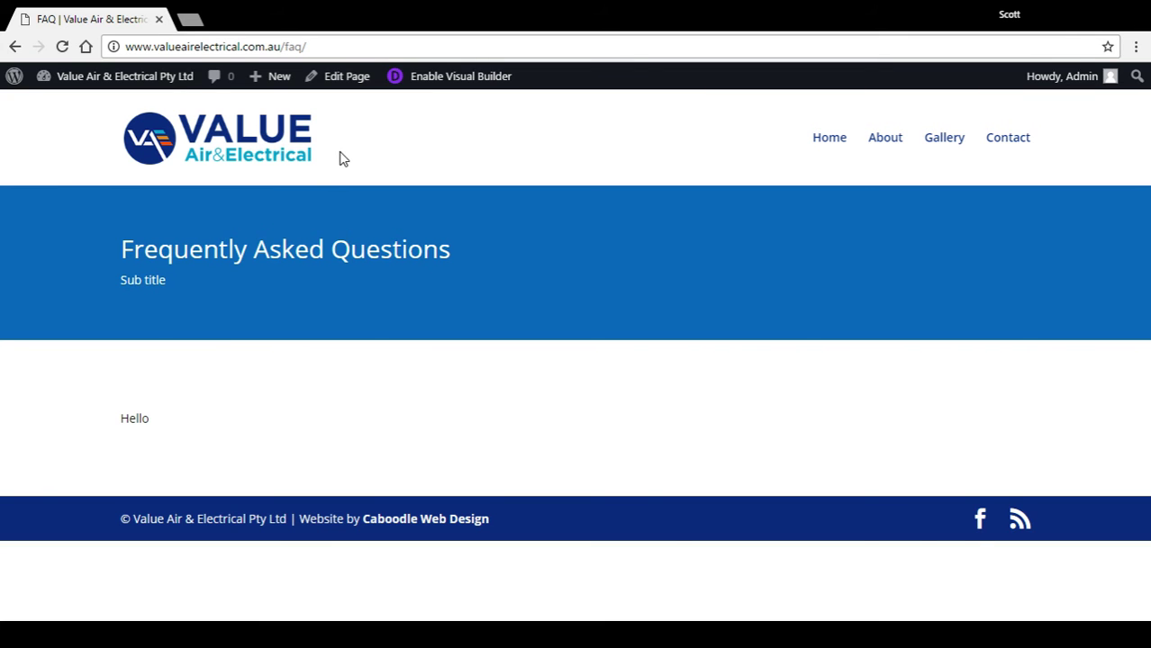
Return to editing the FAQ page and show column layouts for the Text module's row.
{"action": "left_click", "coordinate": [344, 77]}
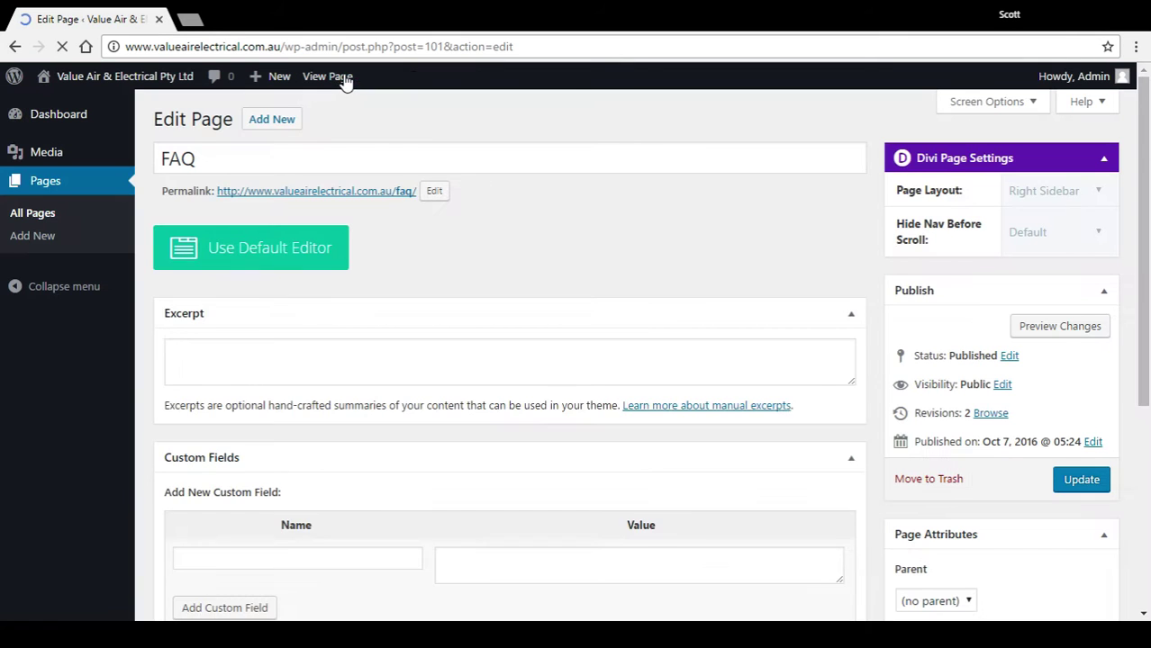
{"action": "scroll", "coordinate": [469, 417], "scroll_direction": "down", "scroll_amount": 2}
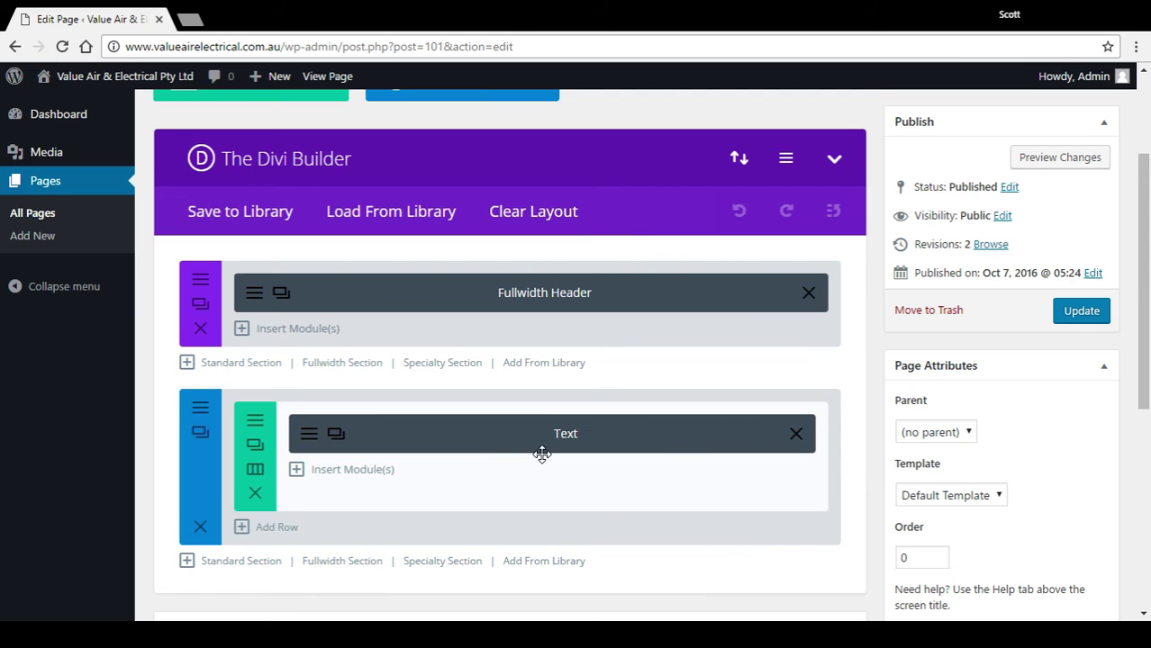
{"action": "left_click", "coordinate": [255, 471]}
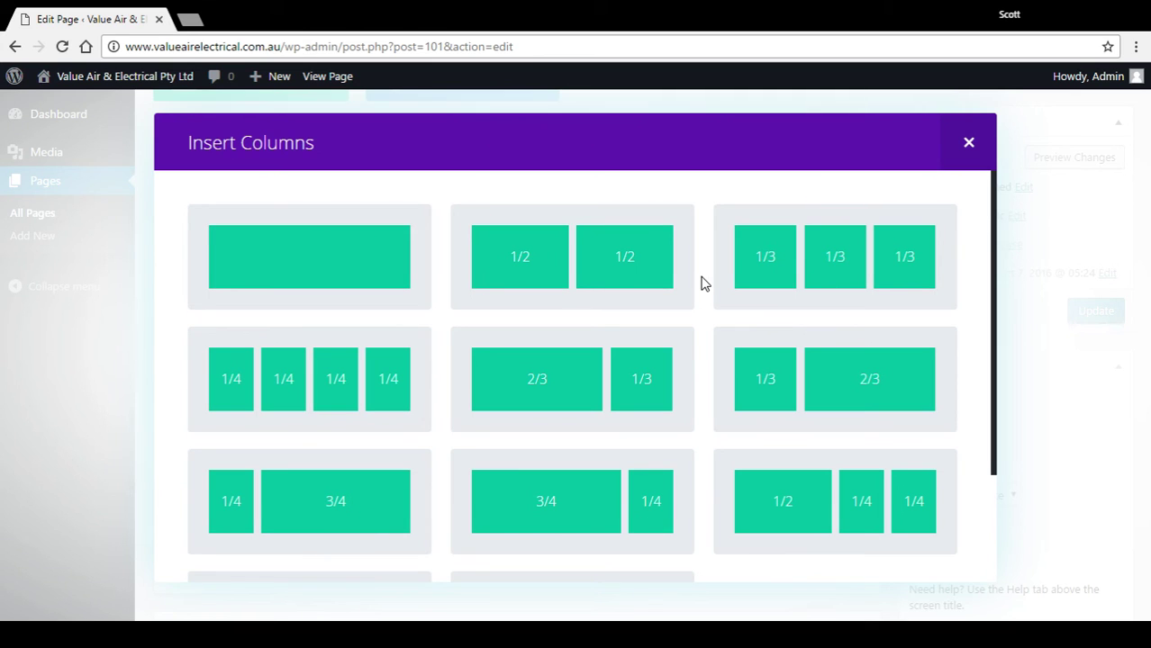
Split the row into 1/3 + 1/3 + 1/3 columns and replace 'Hello' with the repeated opening-hours sentence.
{"action": "left_click", "coordinate": [777, 261]}
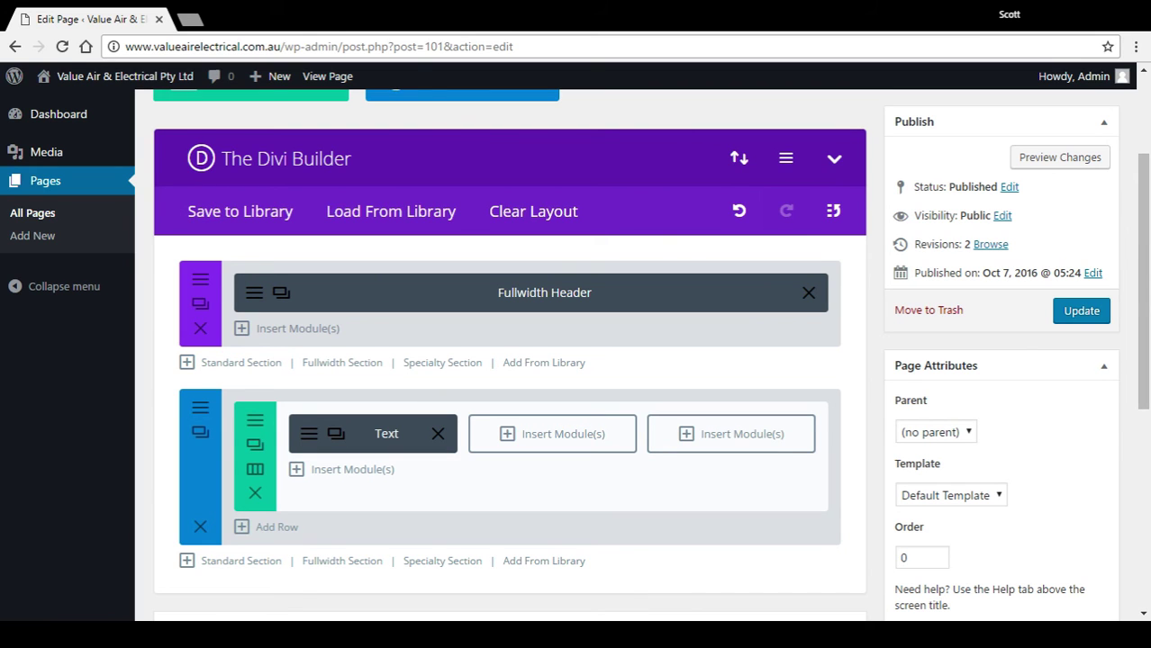
{"action": "left_click", "coordinate": [310, 445]}
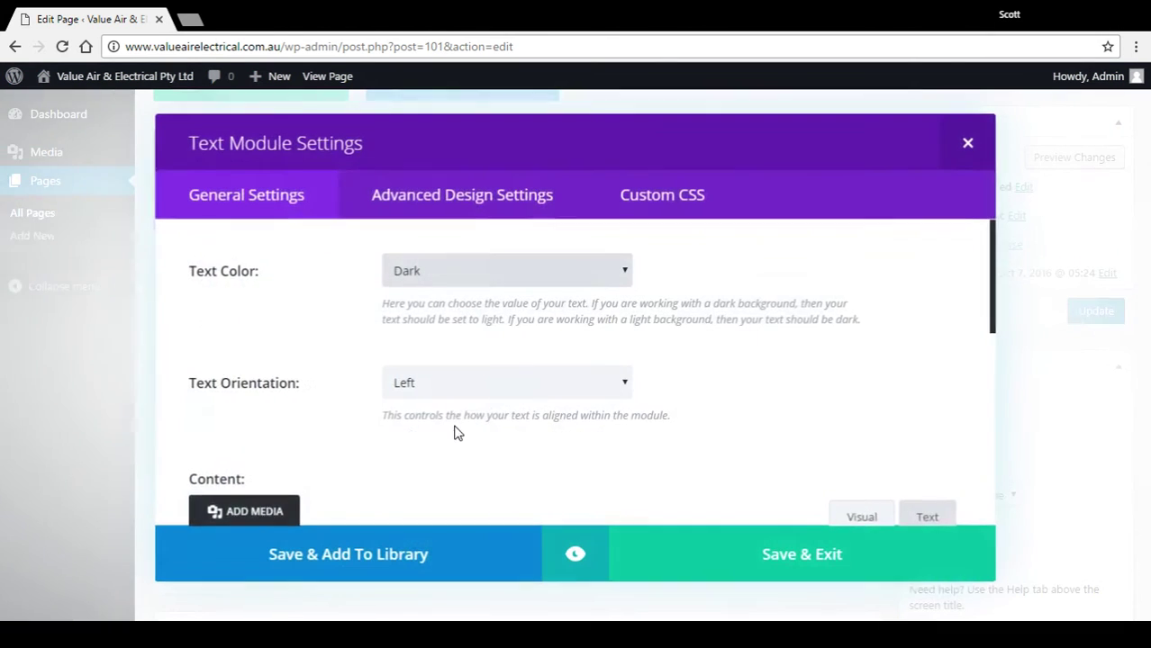
{"action": "scroll", "coordinate": [459, 410], "scroll_direction": "down", "scroll_amount": 5}
{"action": "scroll", "coordinate": [447, 404], "scroll_direction": "up", "scroll_amount": 4}
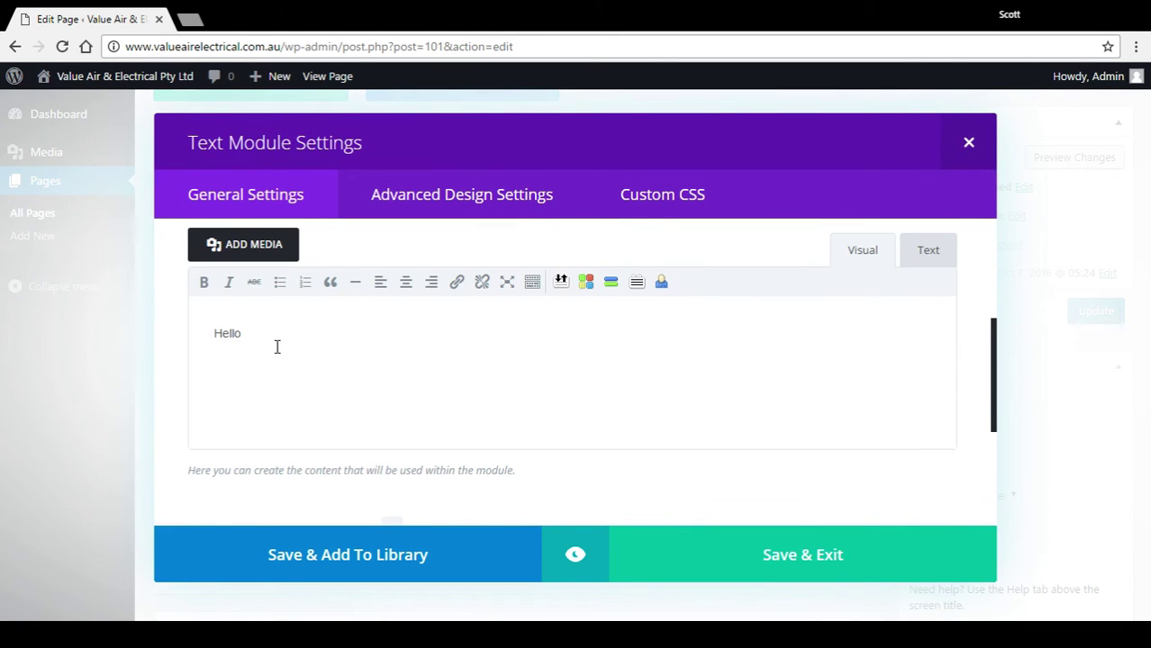
{"action": "left_click_drag", "start_coordinate": [277, 346], "coordinate": [140, 349]}
{"action": "type", "text": "Our aim is to make ourselves available when you need us; our opening hours reflect this."}
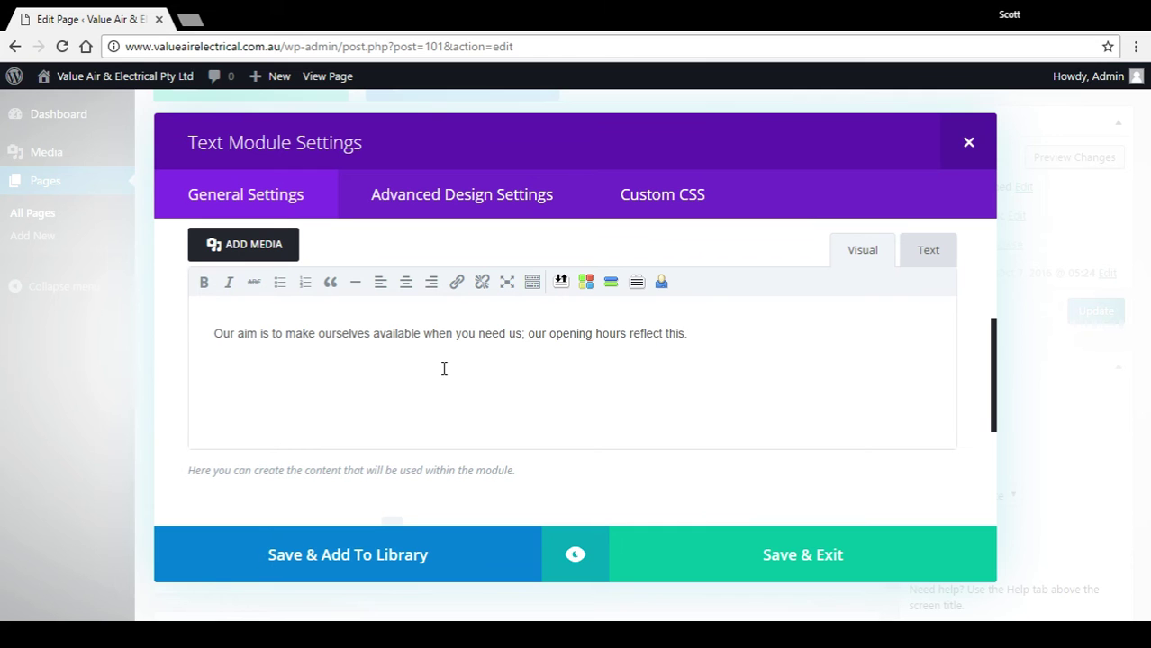
{"action": "key", "text": "ctrl+v"}
{"action": "key", "text": "ctrl+v"}
{"action": "key", "text": "ctrl+v"}
{"action": "key", "text": "ctrl+v"}
{"action": "key", "text": "ctrl+v"}
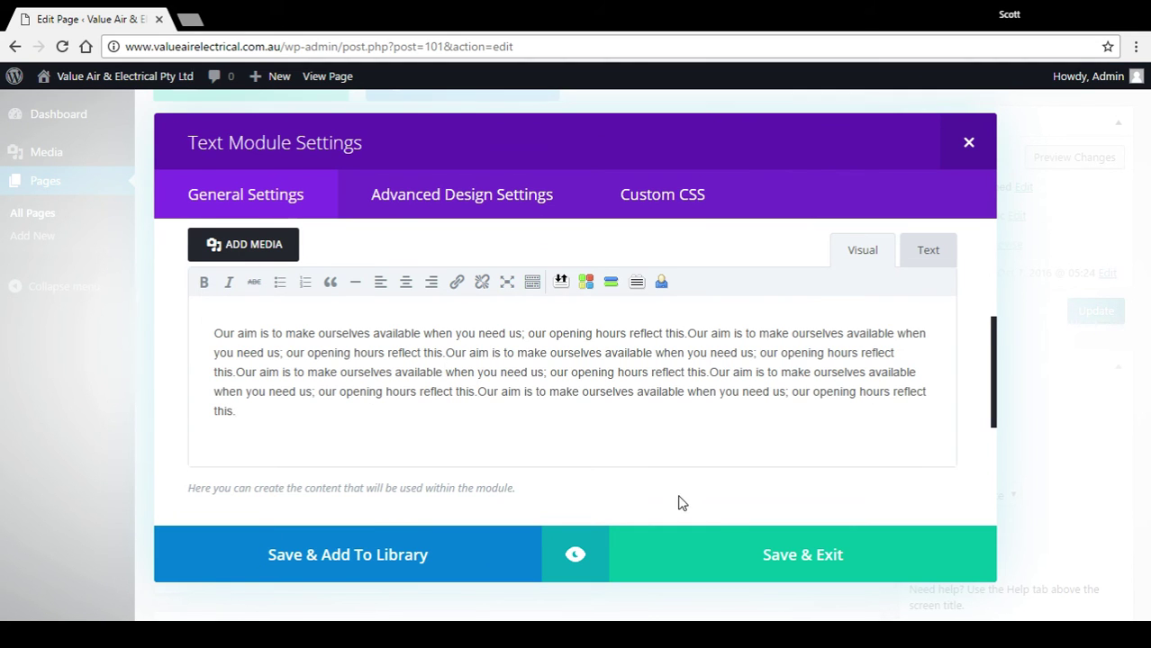
{"action": "left_click", "coordinate": [730, 551]}
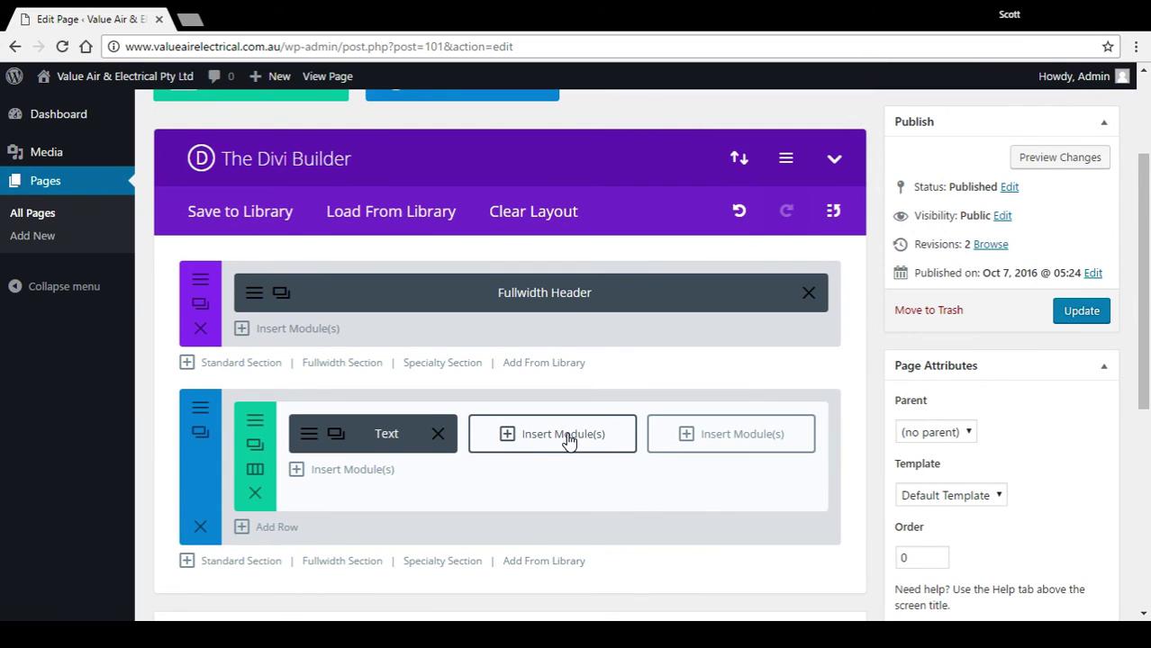
Add an Image module to the middle column using the 502837-108.jpg switchboard-wiring photo.
{"action": "left_click", "coordinate": [569, 447]}
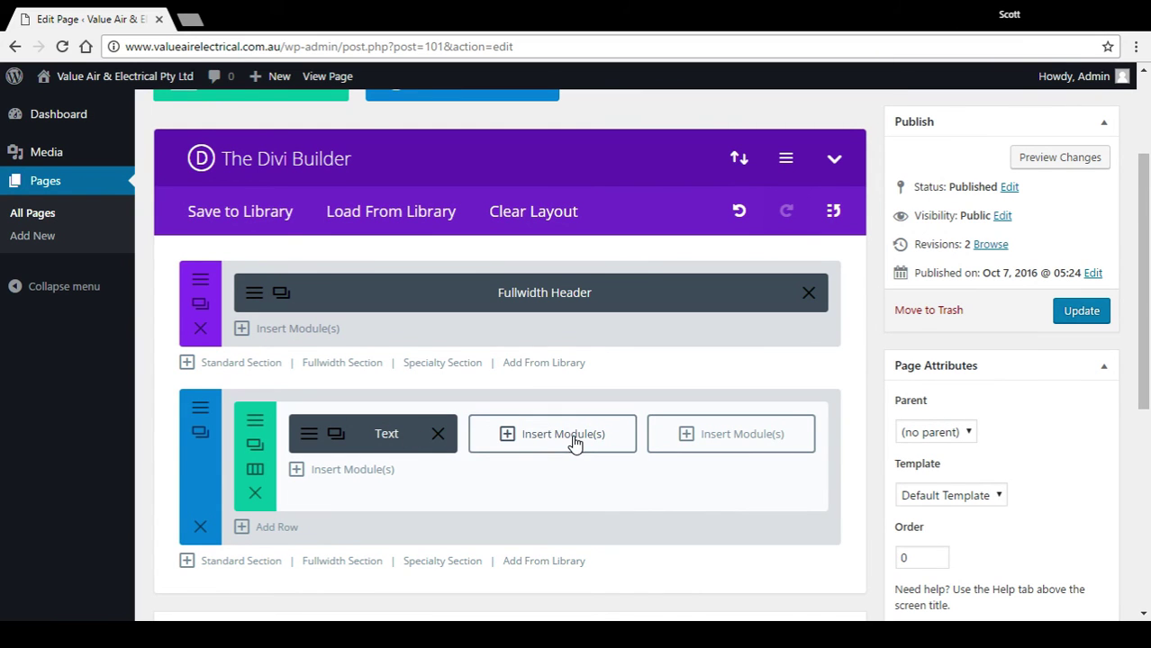
{"action": "scroll", "coordinate": [545, 333], "scroll_direction": "down", "scroll_amount": 1}
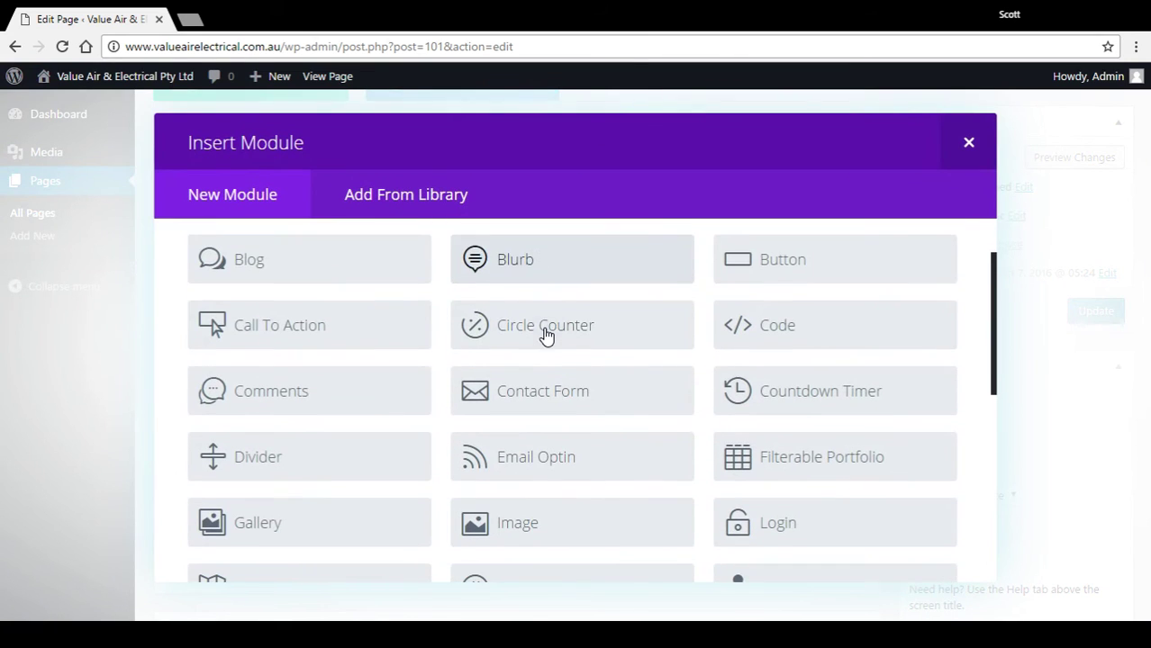
{"action": "scroll", "coordinate": [547, 338], "scroll_direction": "down", "scroll_amount": 1}
{"action": "scroll", "coordinate": [548, 338], "scroll_direction": "down", "scroll_amount": 5}
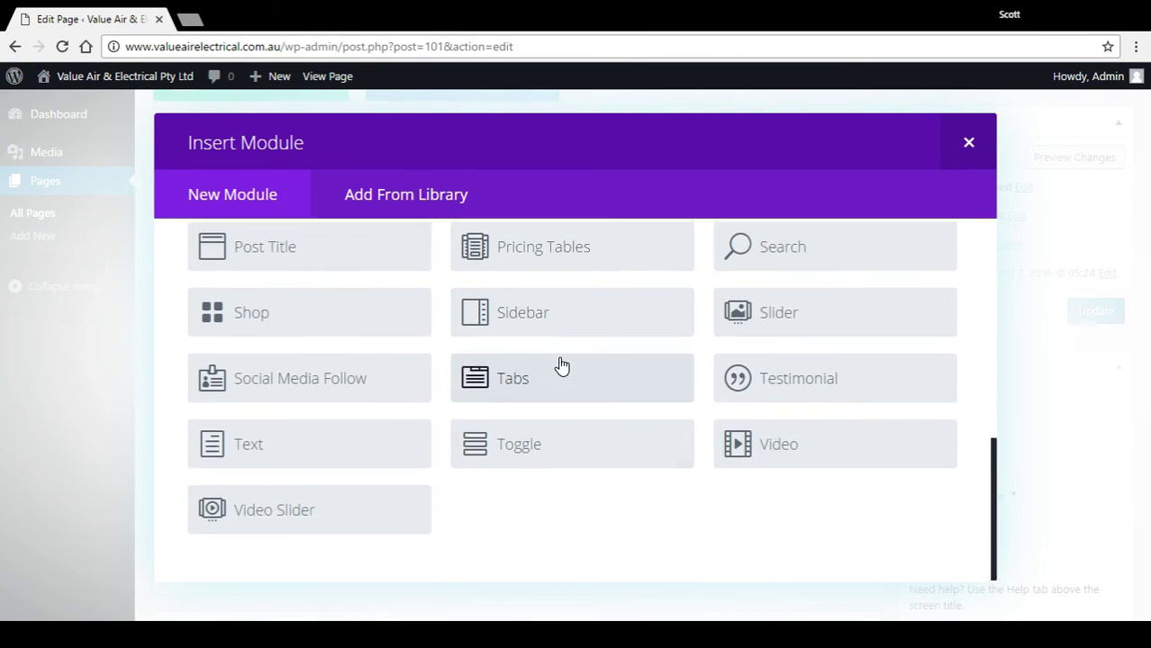
{"action": "scroll", "coordinate": [560, 364], "scroll_direction": "up", "scroll_amount": 4}
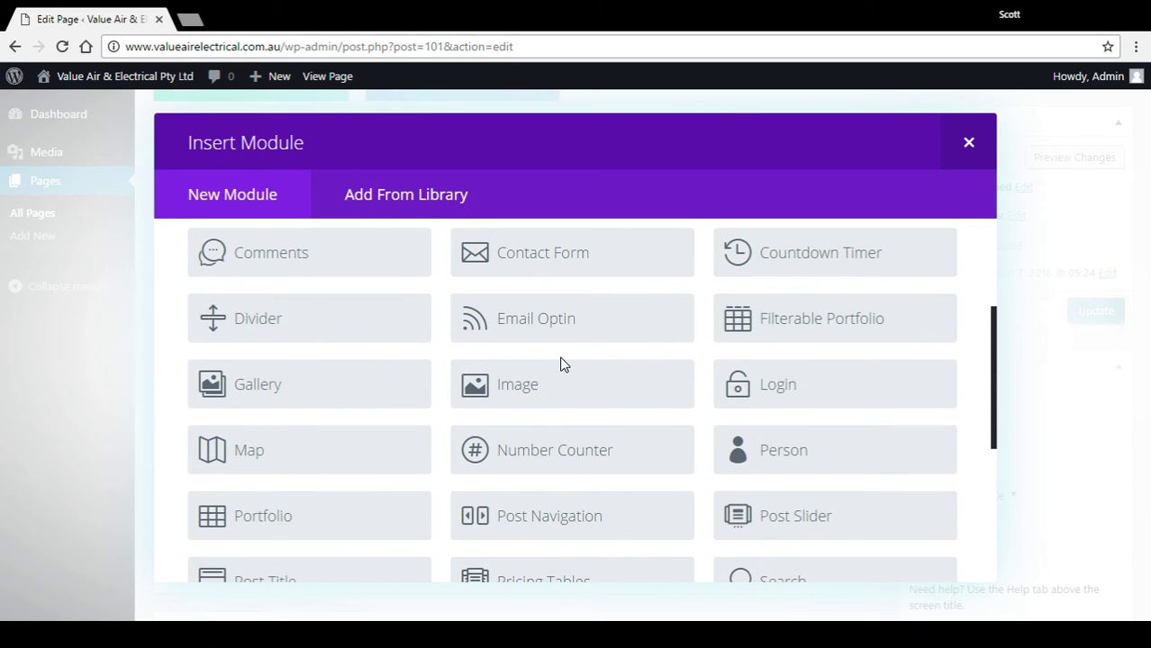
{"action": "scroll", "coordinate": [564, 363], "scroll_direction": "up", "scroll_amount": 1}
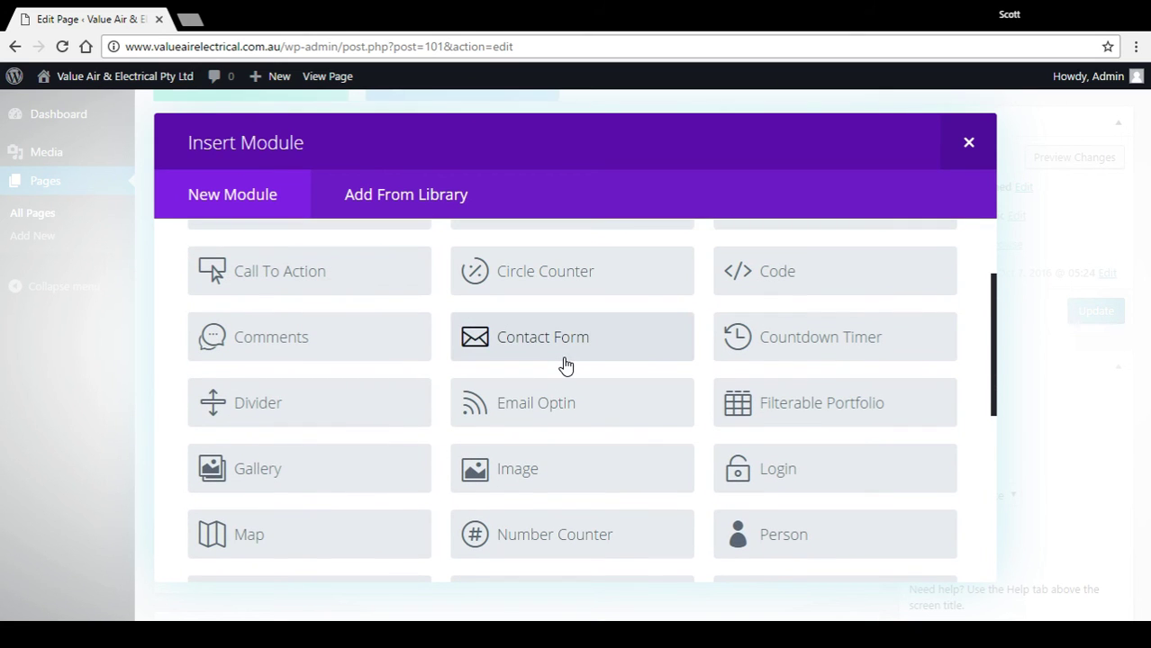
{"action": "scroll", "coordinate": [566, 360], "scroll_direction": "up", "scroll_amount": 2}
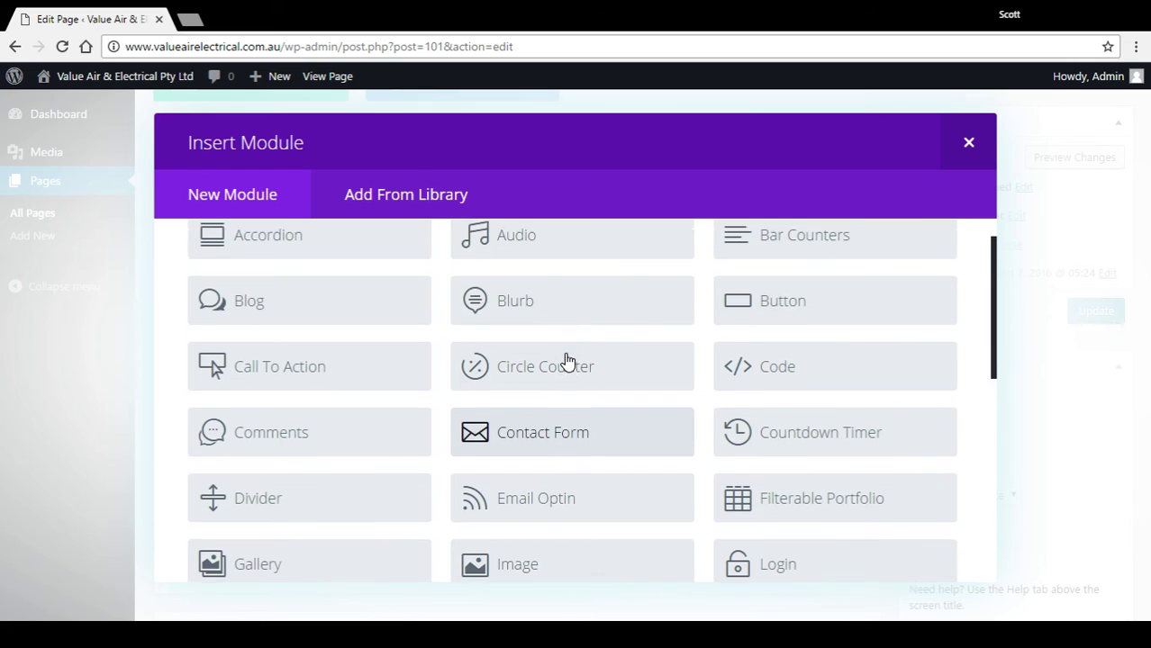
{"action": "scroll", "coordinate": [566, 361], "scroll_direction": "down", "scroll_amount": 4}
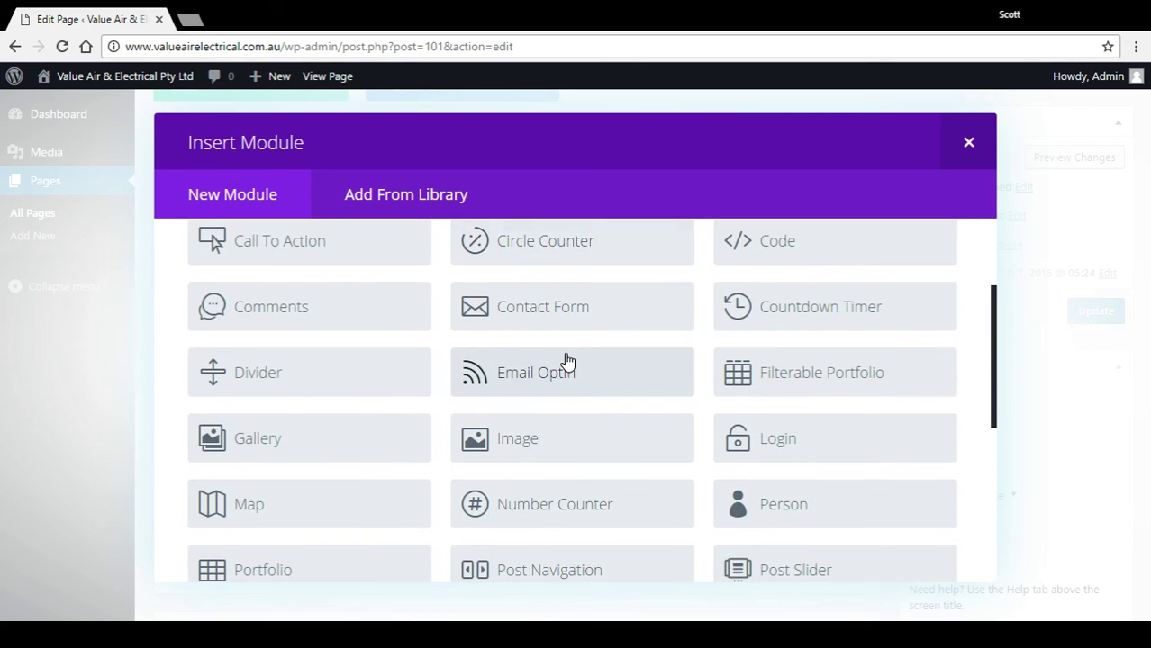
{"action": "left_click", "coordinate": [567, 360]}
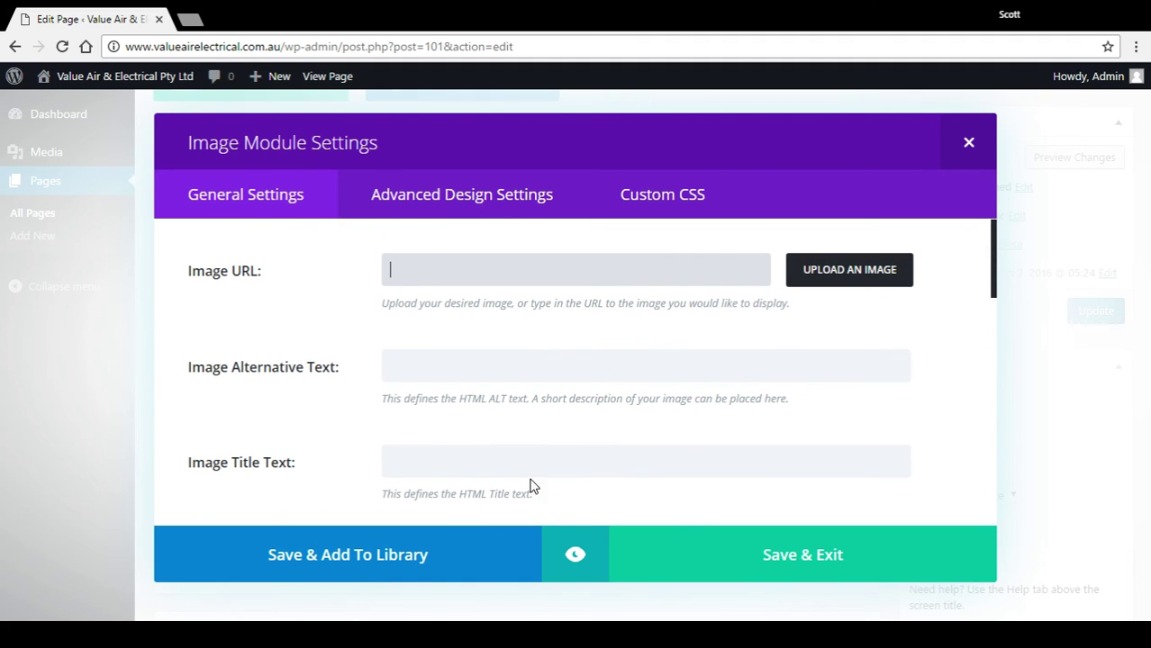
{"action": "left_click", "coordinate": [844, 288]}
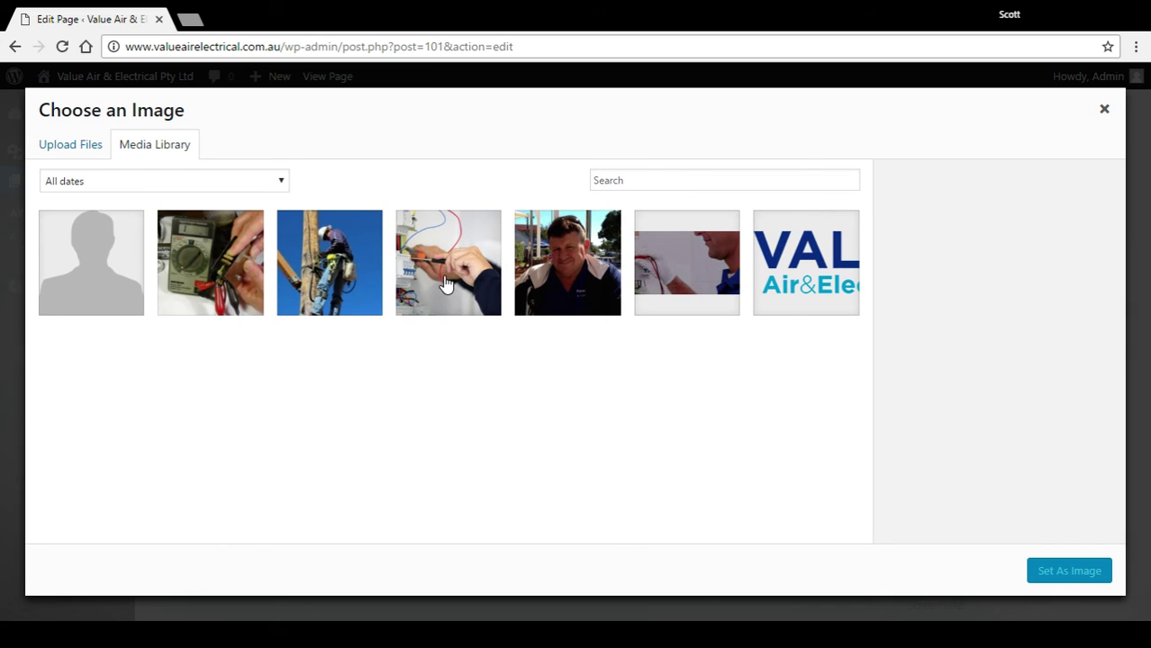
{"action": "left_click", "coordinate": [445, 301]}
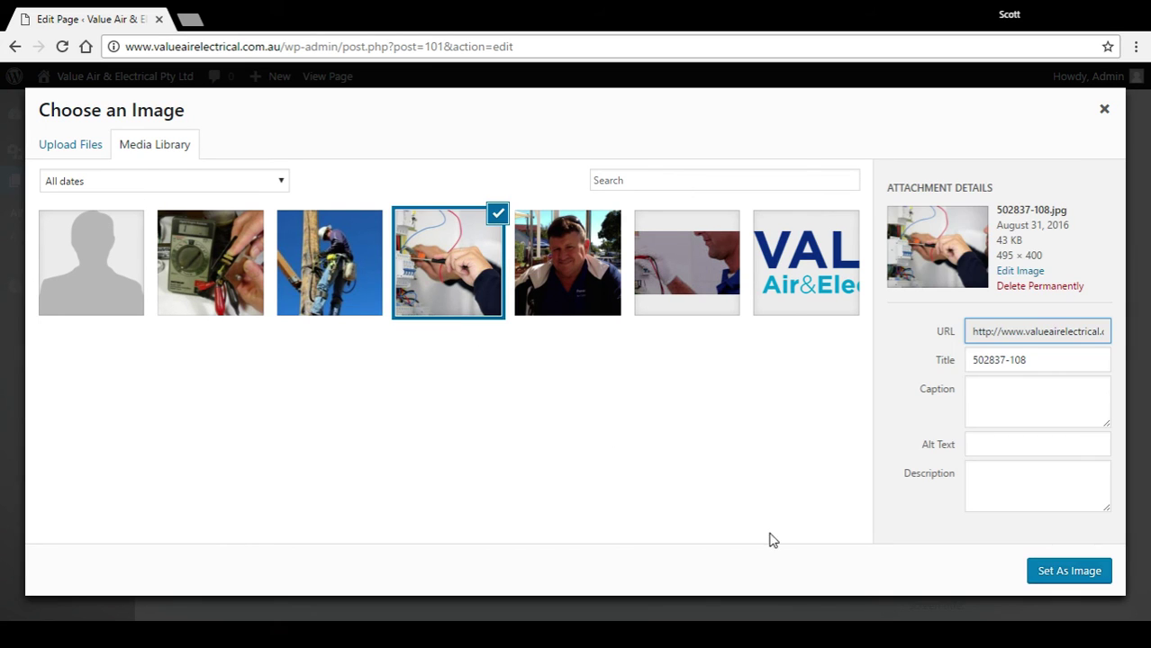
{"action": "left_click", "coordinate": [1070, 572]}
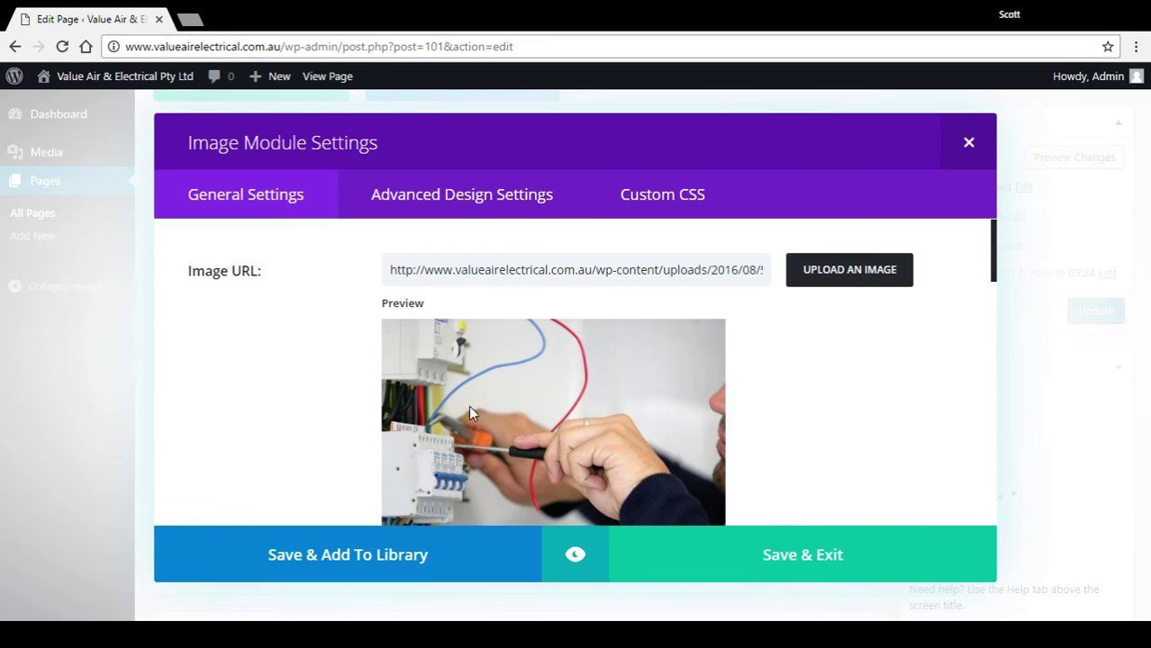
{"action": "left_click", "coordinate": [861, 564]}
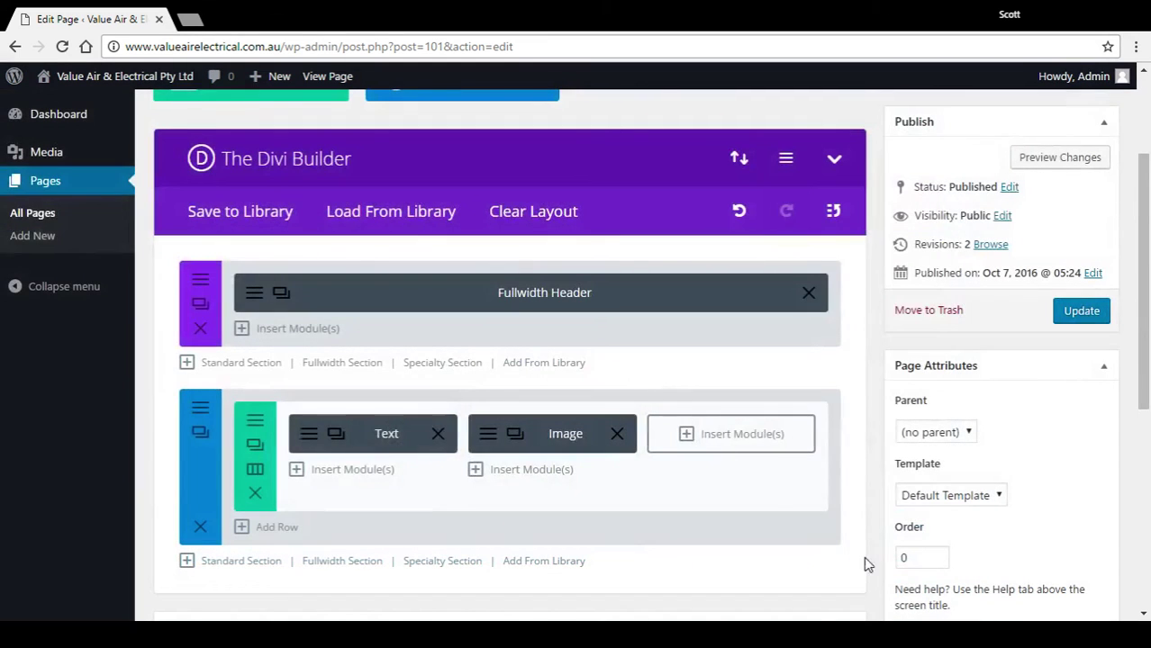
Place a Contact Form module with Name, Email and Message fields in column three and save it.
{"action": "left_click", "coordinate": [748, 436]}
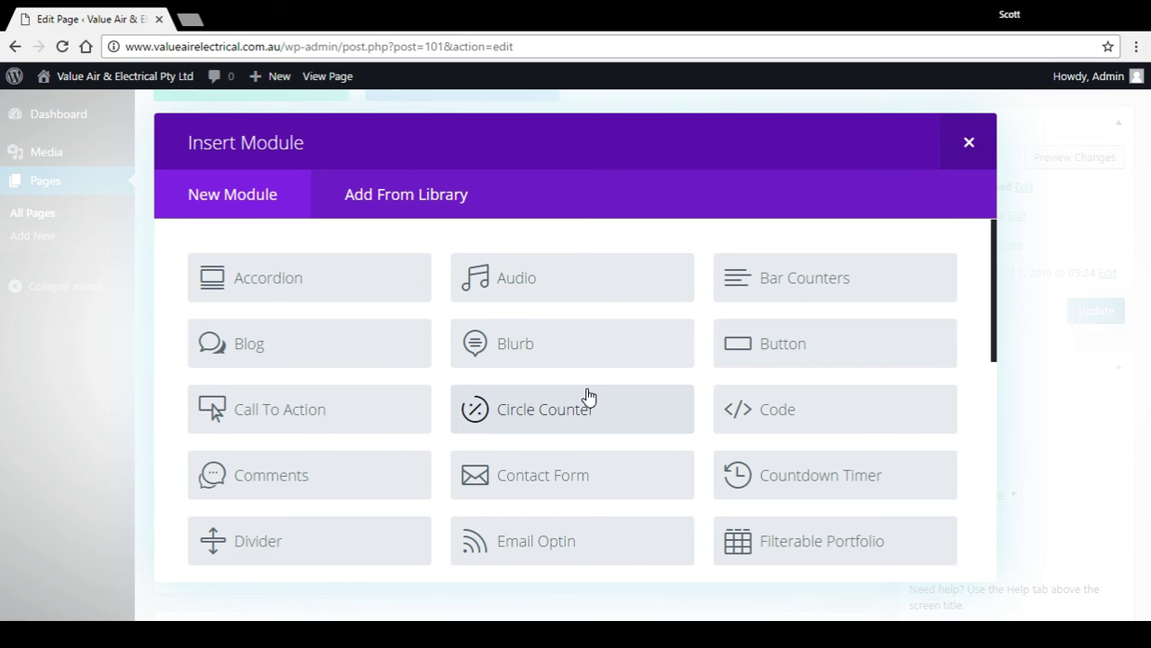
{"action": "left_click", "coordinate": [599, 468]}
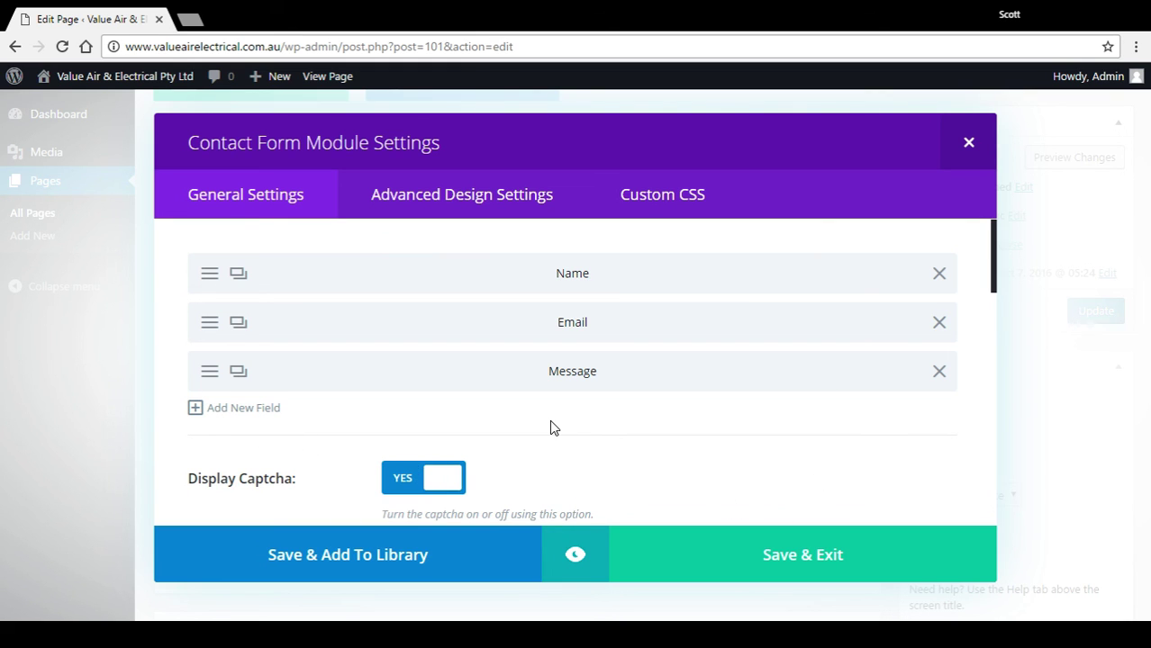
{"action": "scroll", "coordinate": [549, 424], "scroll_direction": "down", "scroll_amount": 1}
{"action": "scroll", "coordinate": [548, 431], "scroll_direction": "down", "scroll_amount": 1}
{"action": "scroll", "coordinate": [504, 431], "scroll_direction": "down", "scroll_amount": 2}
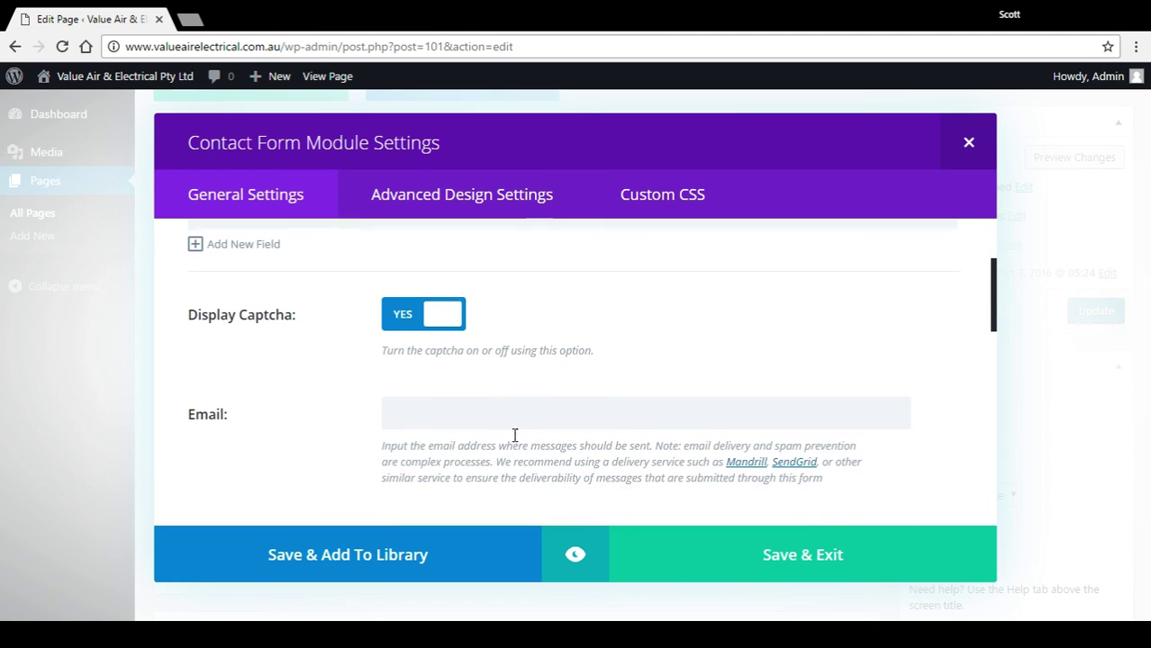
{"action": "scroll", "coordinate": [579, 436], "scroll_direction": "up", "scroll_amount": 4}
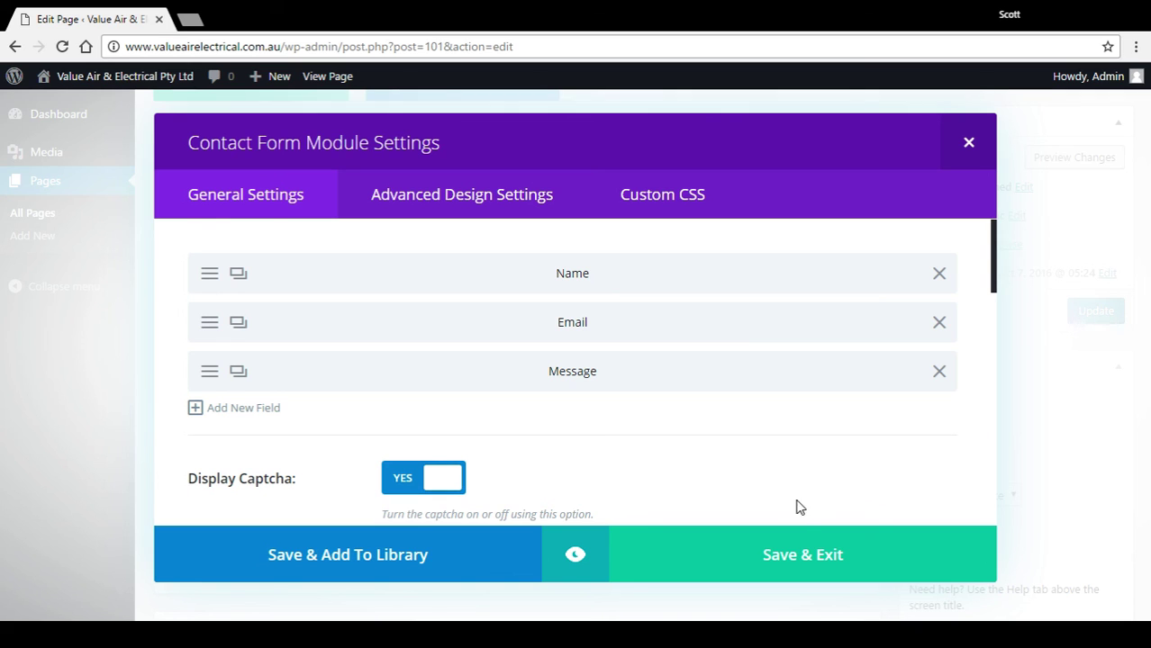
{"action": "left_click", "coordinate": [820, 559]}
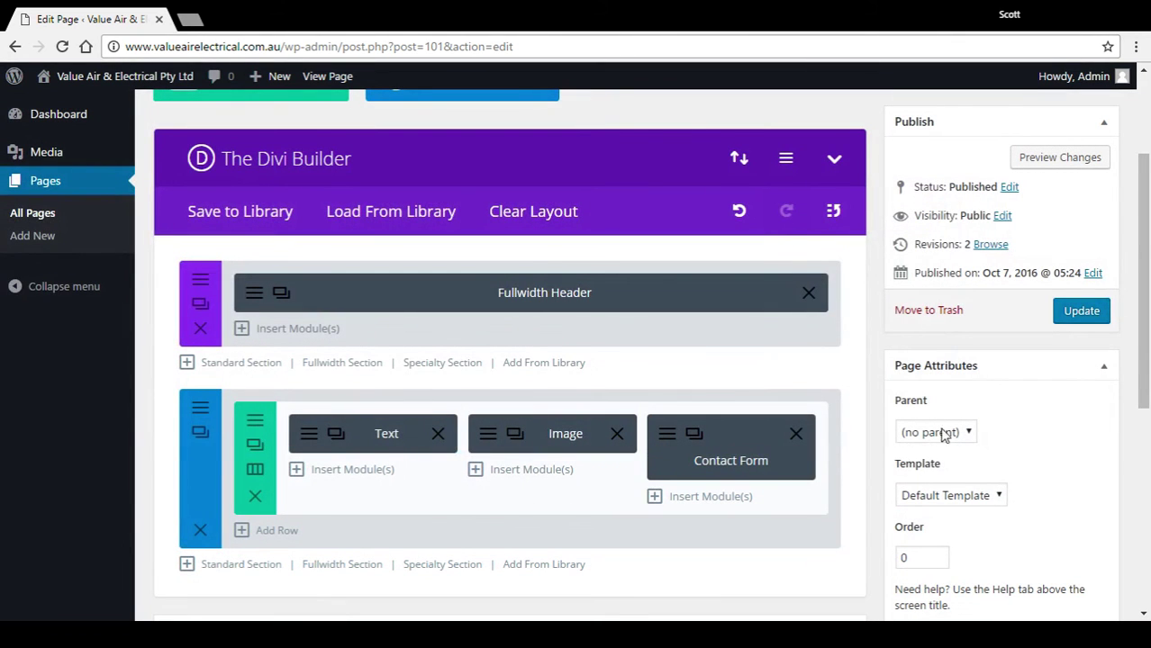
Update the FAQ page and review the live version with the header, text, switchboard photo and contact form.
{"action": "left_click", "coordinate": [1080, 312]}
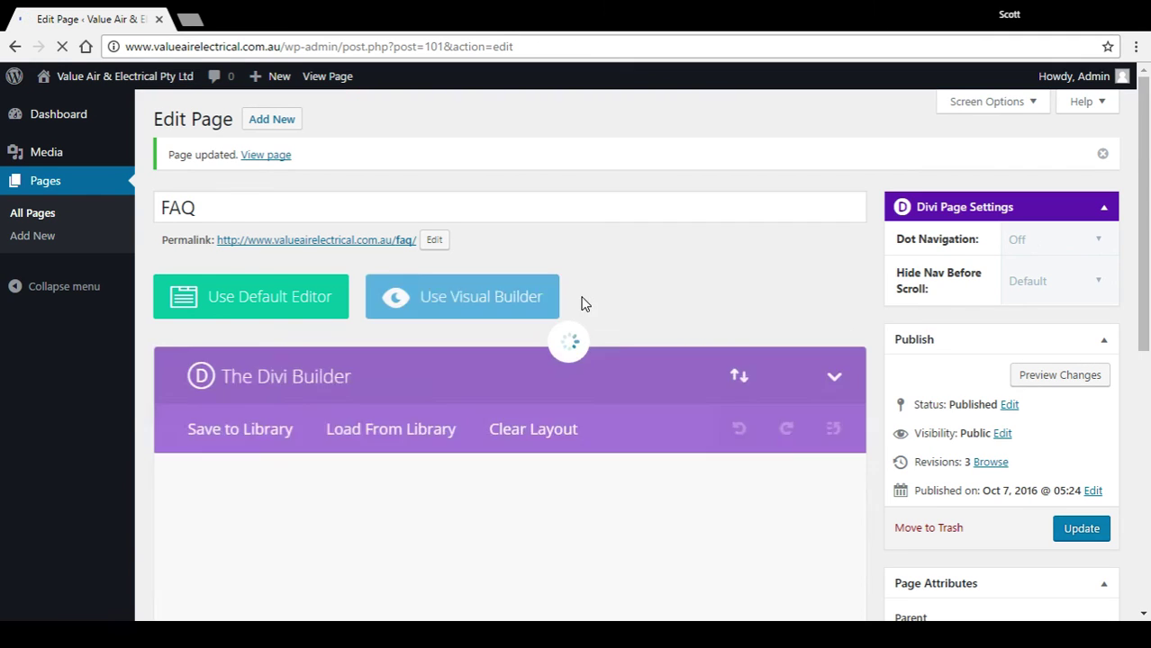
{"action": "left_click", "coordinate": [280, 159]}
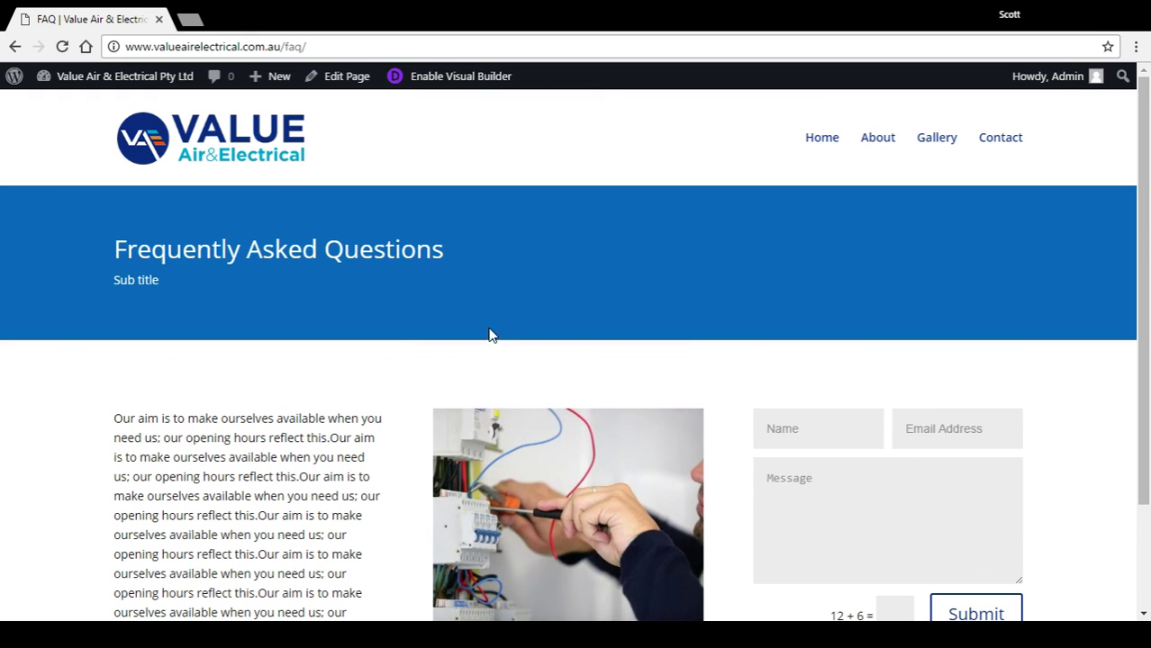
{"action": "scroll", "coordinate": [439, 358], "scroll_direction": "down", "scroll_amount": 3}
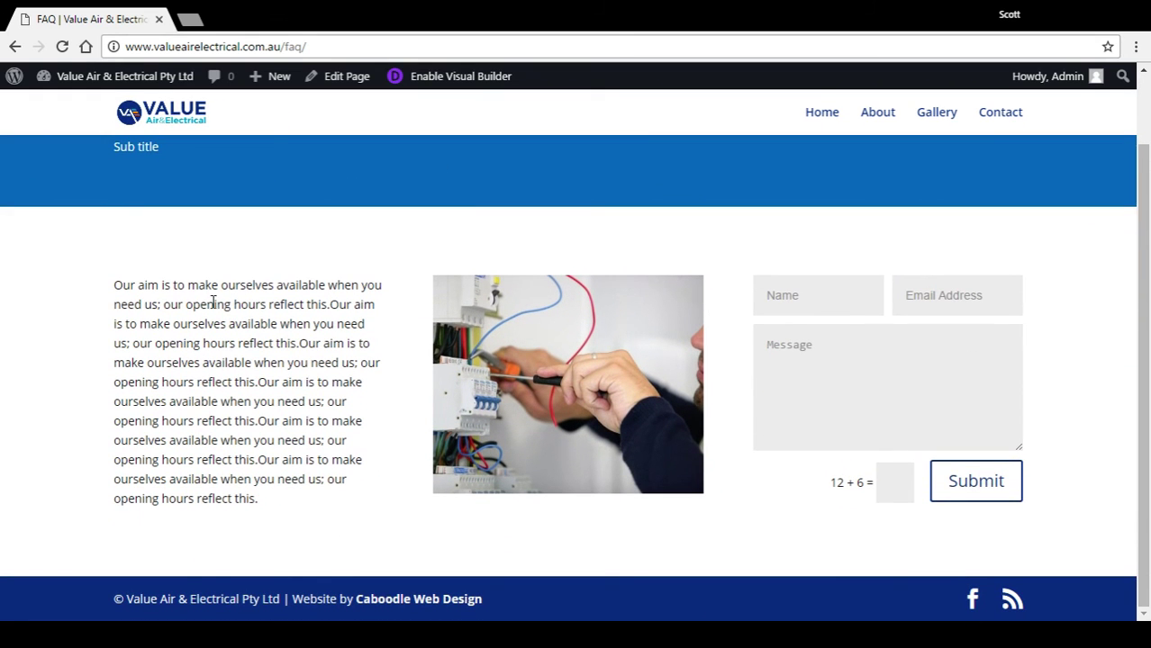
{"action": "scroll", "coordinate": [404, 355], "scroll_direction": "up", "scroll_amount": 3}
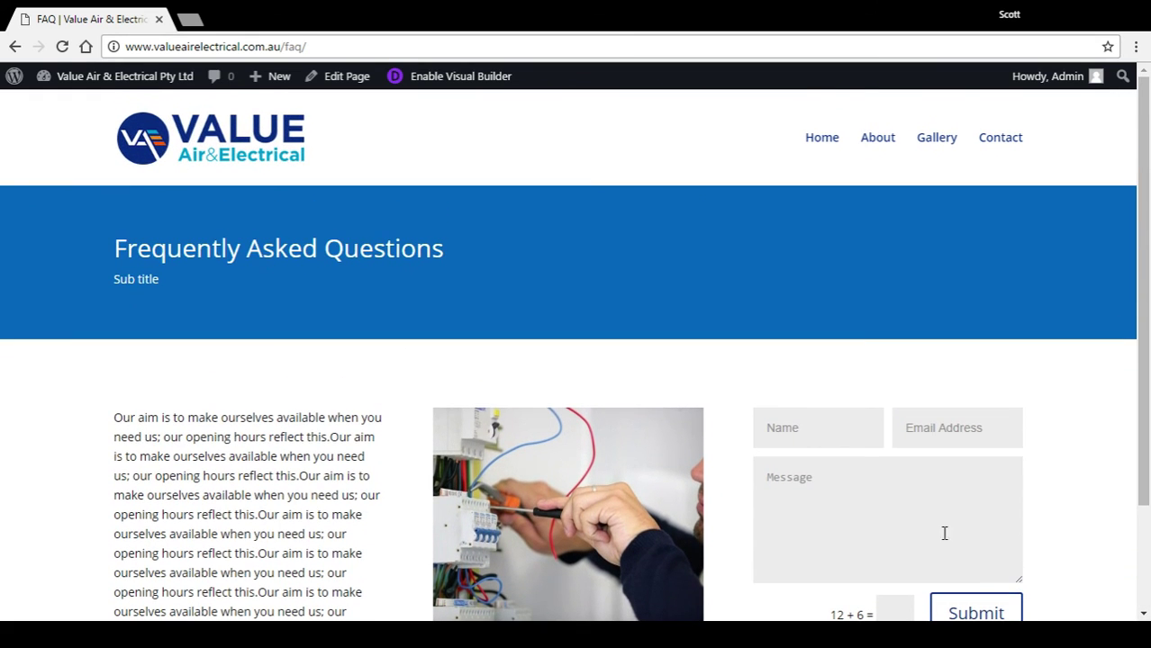
{"action": "scroll", "coordinate": [920, 489], "scroll_direction": "down", "scroll_amount": 3}
{"action": "scroll", "coordinate": [917, 490], "scroll_direction": "up", "scroll_amount": 3}
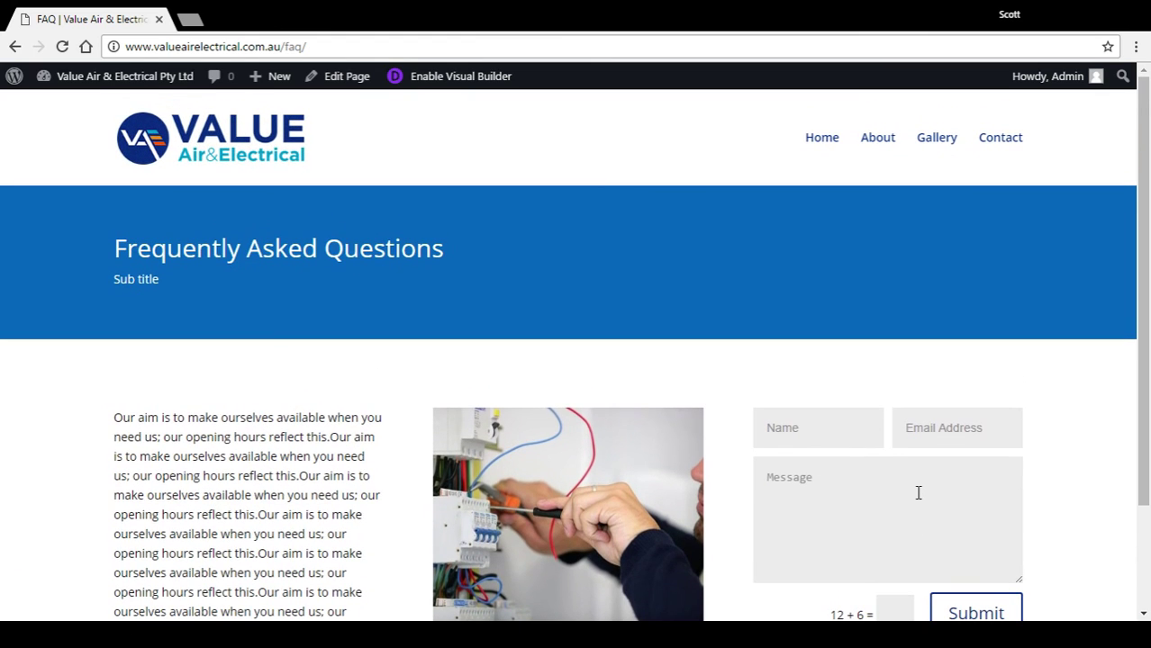